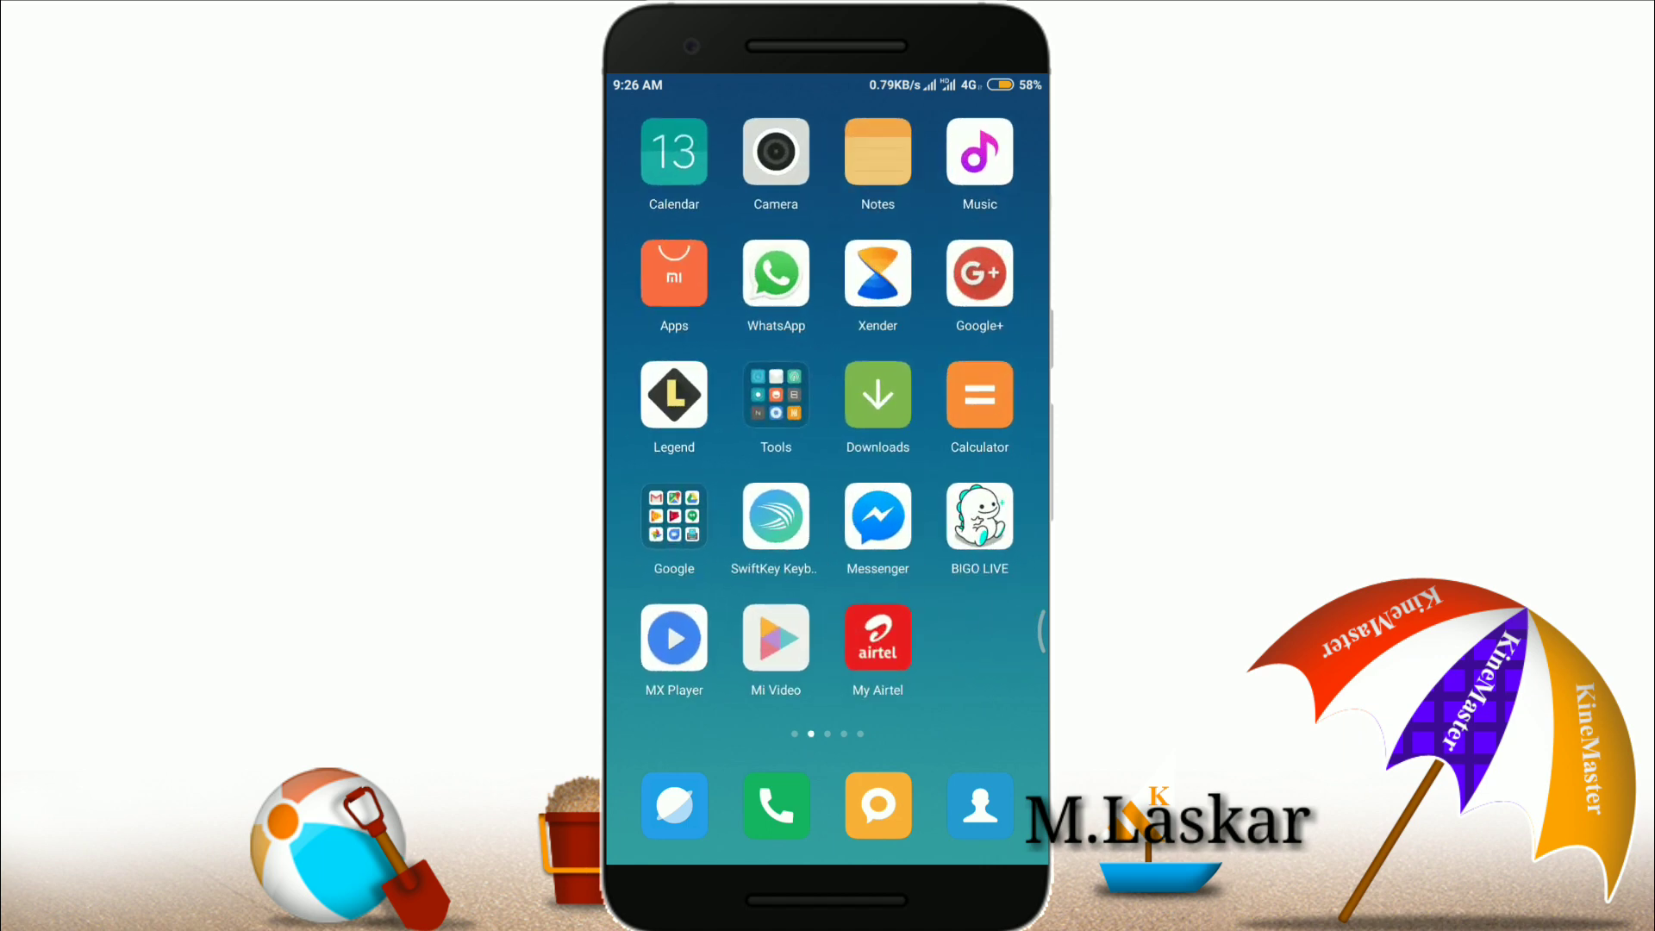
Step: Reach System update via Settings > About phone, showing no updates for MIUI 10 8.7.12
{"action": "left_click", "coordinate": [879, 396]}
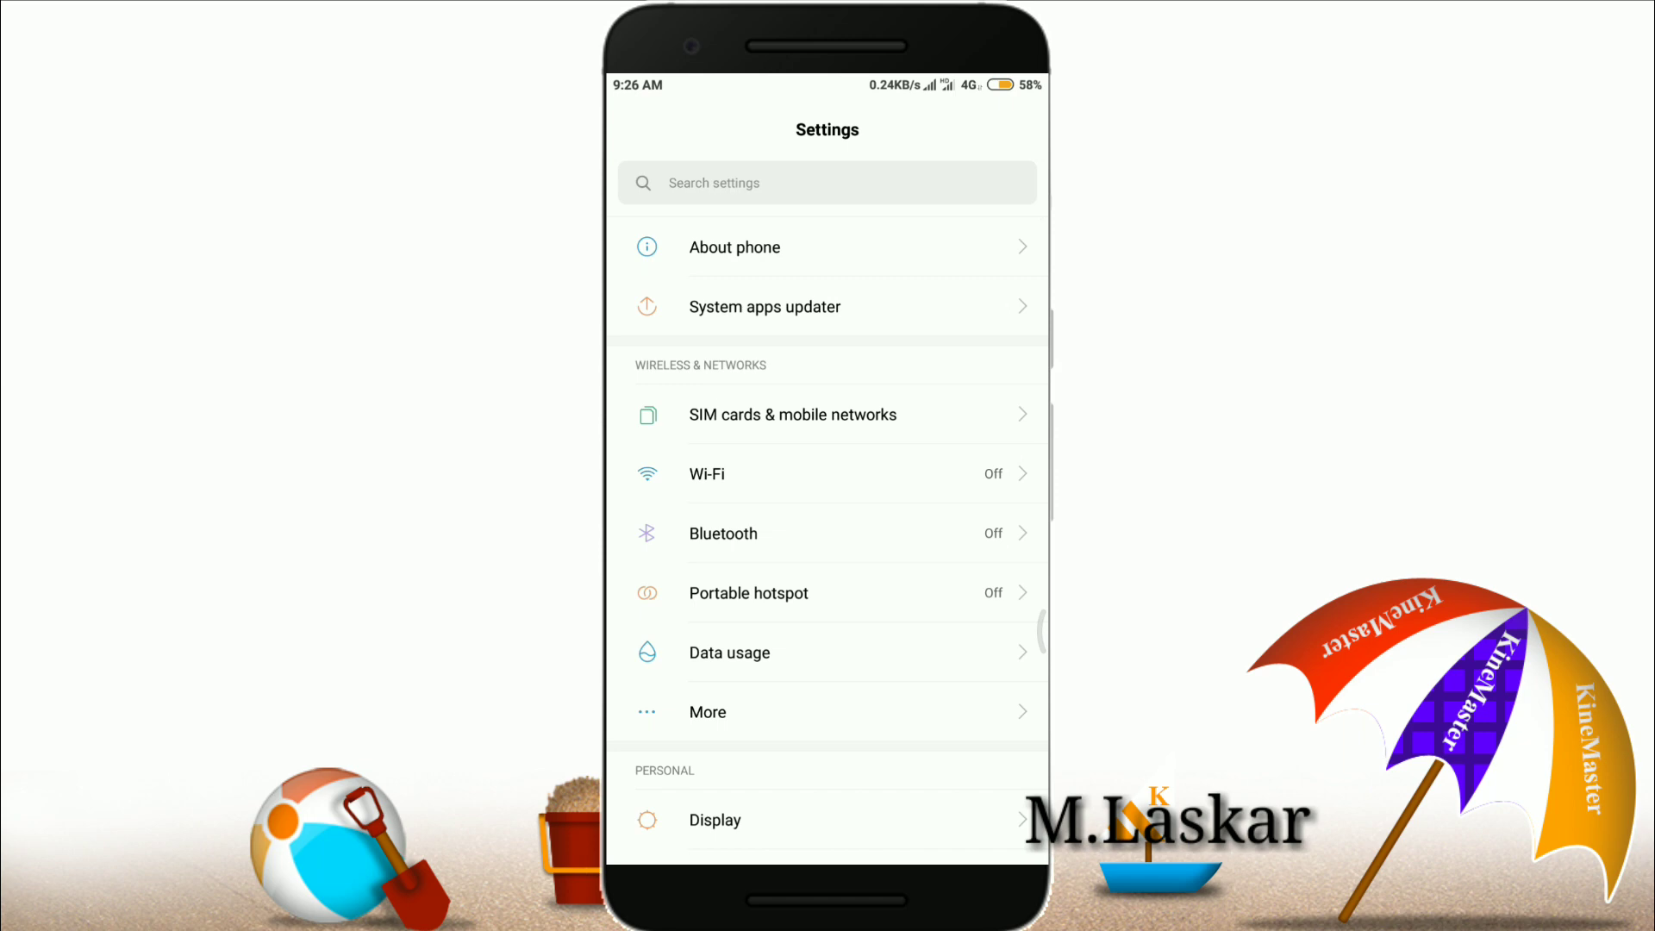
{"action": "mouse_move", "coordinate": [926, 773]}
{"action": "left_mouse_down"}
{"action": "mouse_move", "coordinate": [926, 259]}
{"action": "mouse_move", "coordinate": [927, 777]}
{"action": "left_mouse_up"}
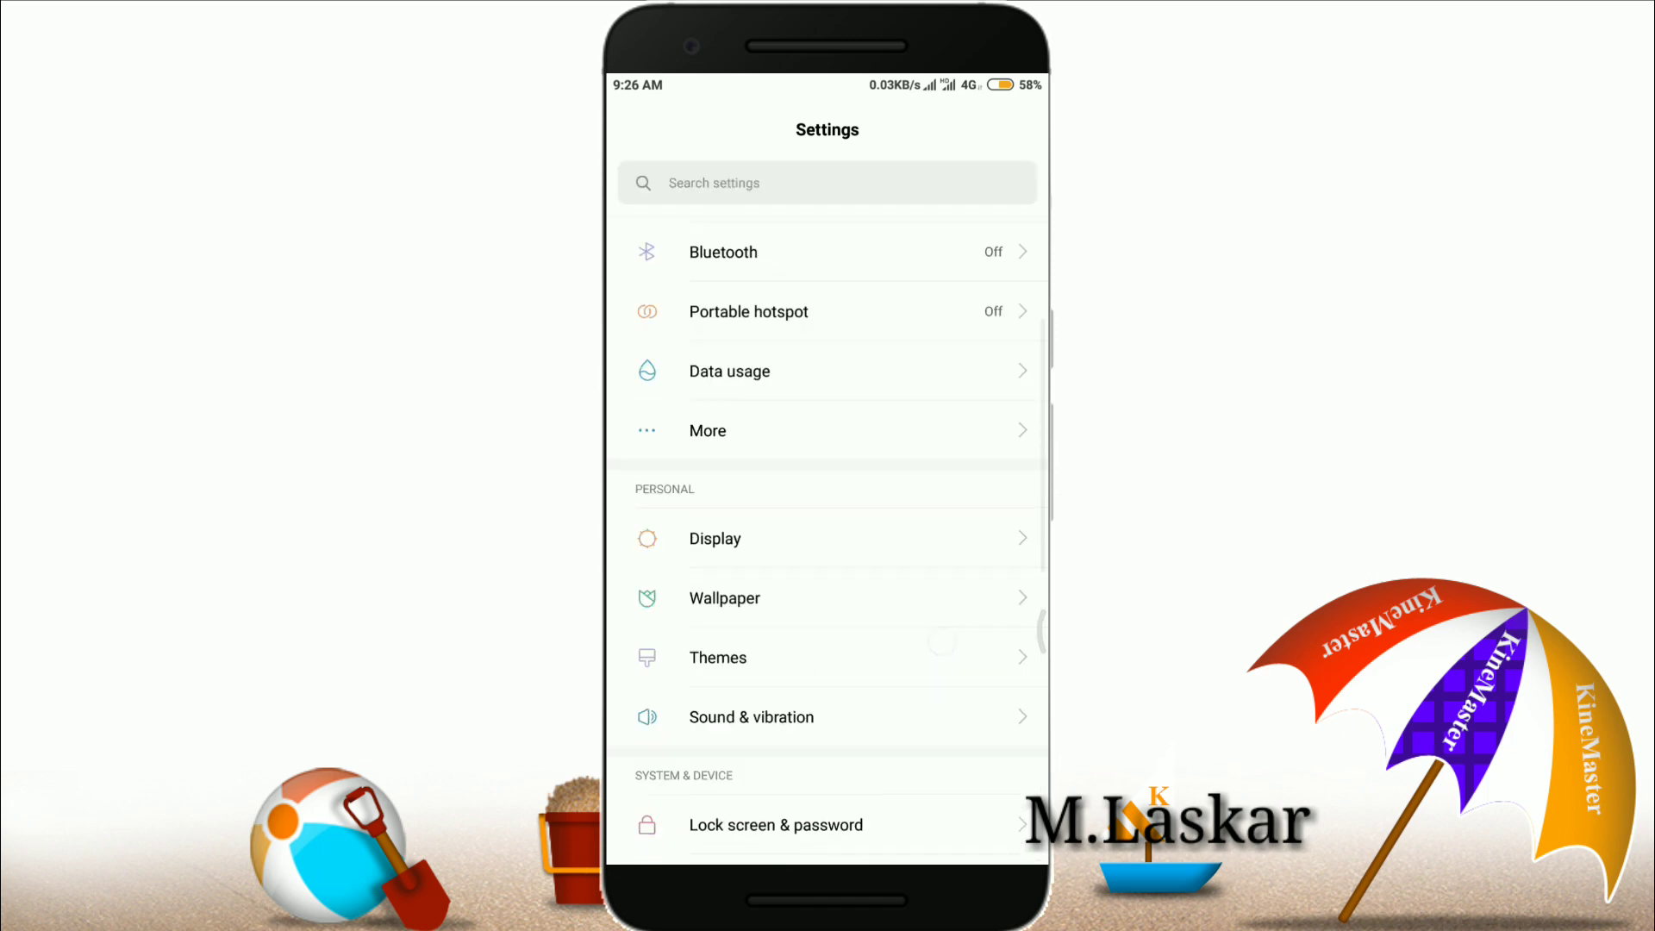
{"action": "left_click", "coordinate": [940, 236]}
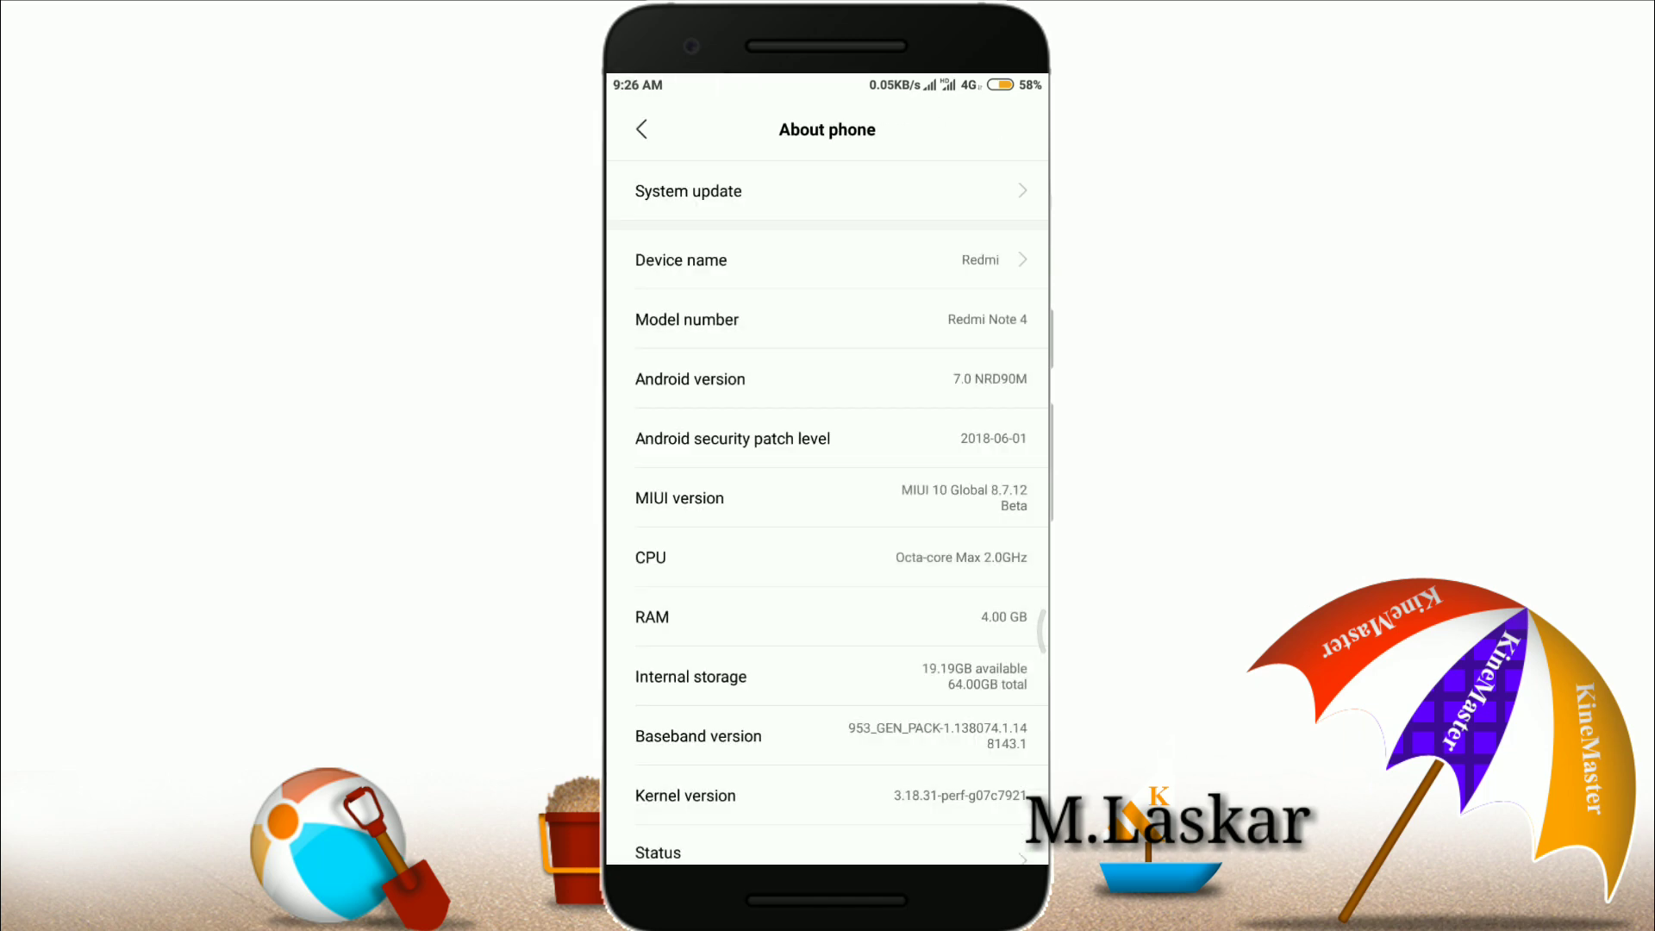
{"action": "left_click", "coordinate": [957, 190]}
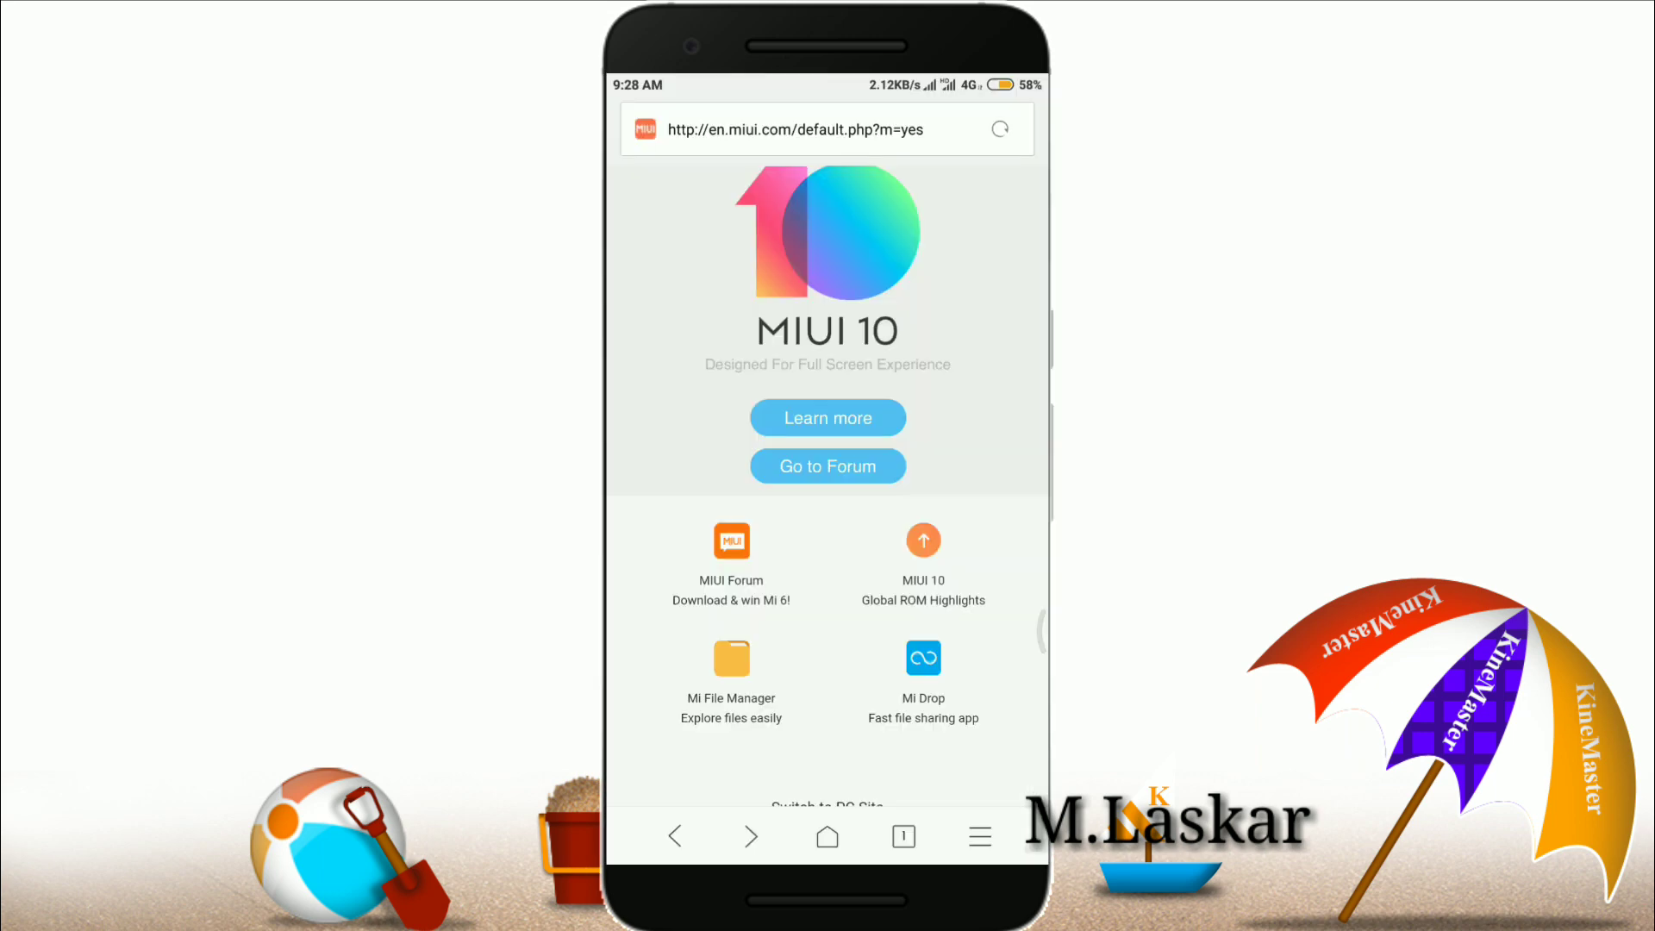
{"action": "scroll", "coordinate": [980, 423], "scroll_direction": "down", "scroll_amount": 2}
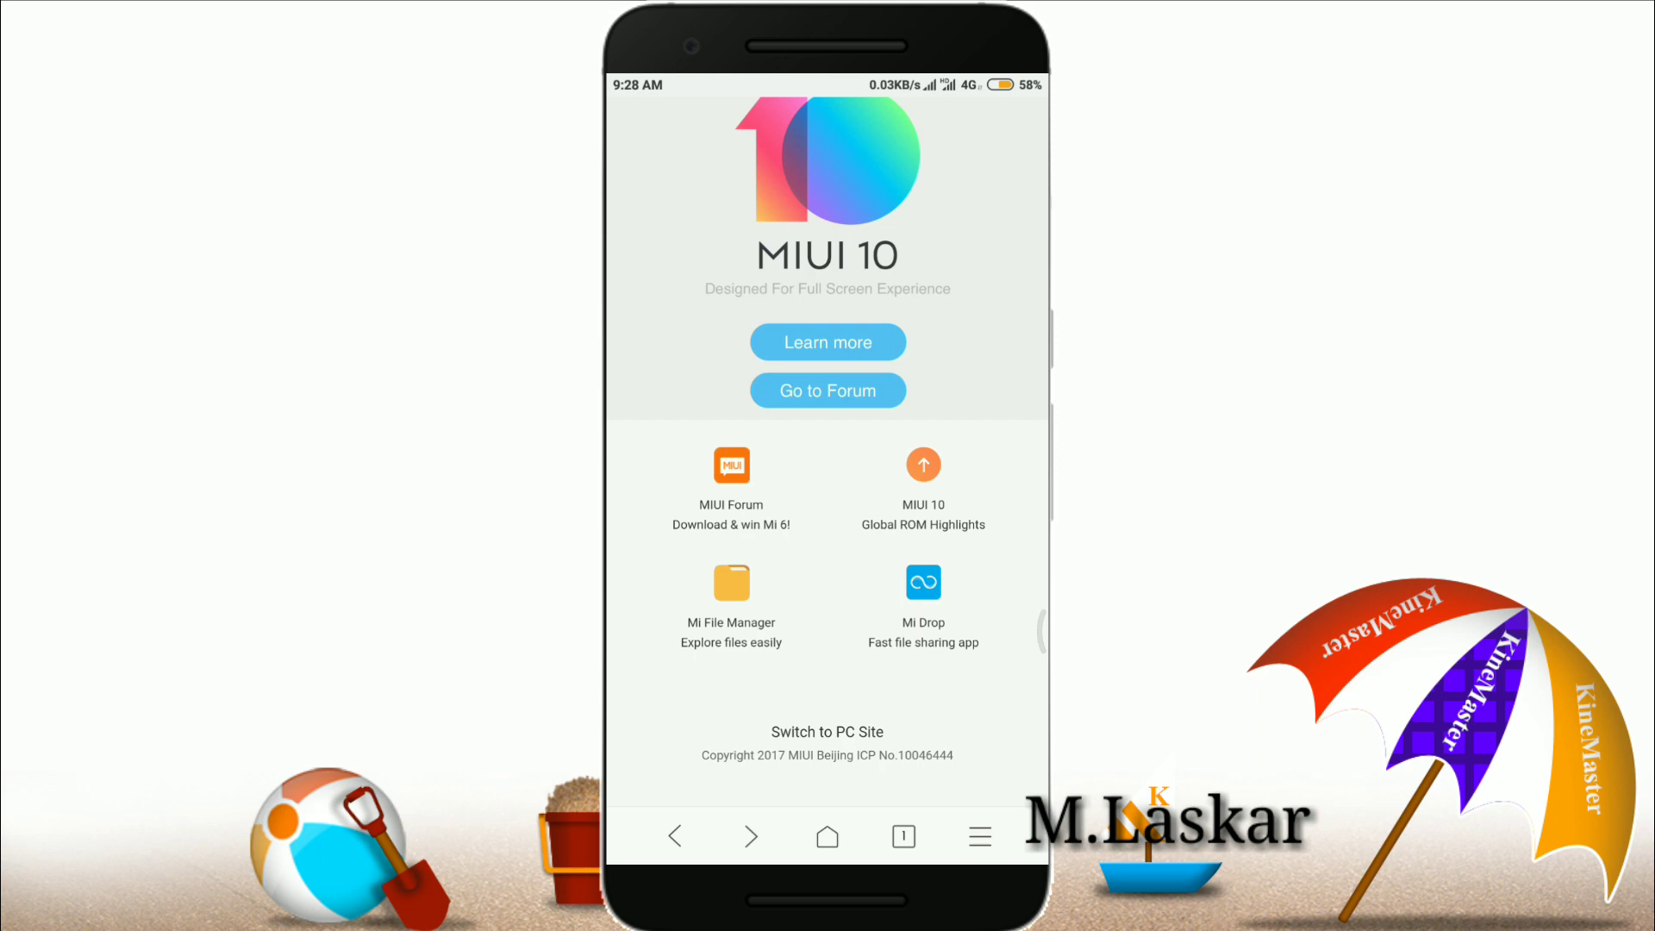
Step: Go from the MIUI 10 landing page to the MIUI forum thread list
{"action": "left_click", "coordinate": [853, 392]}
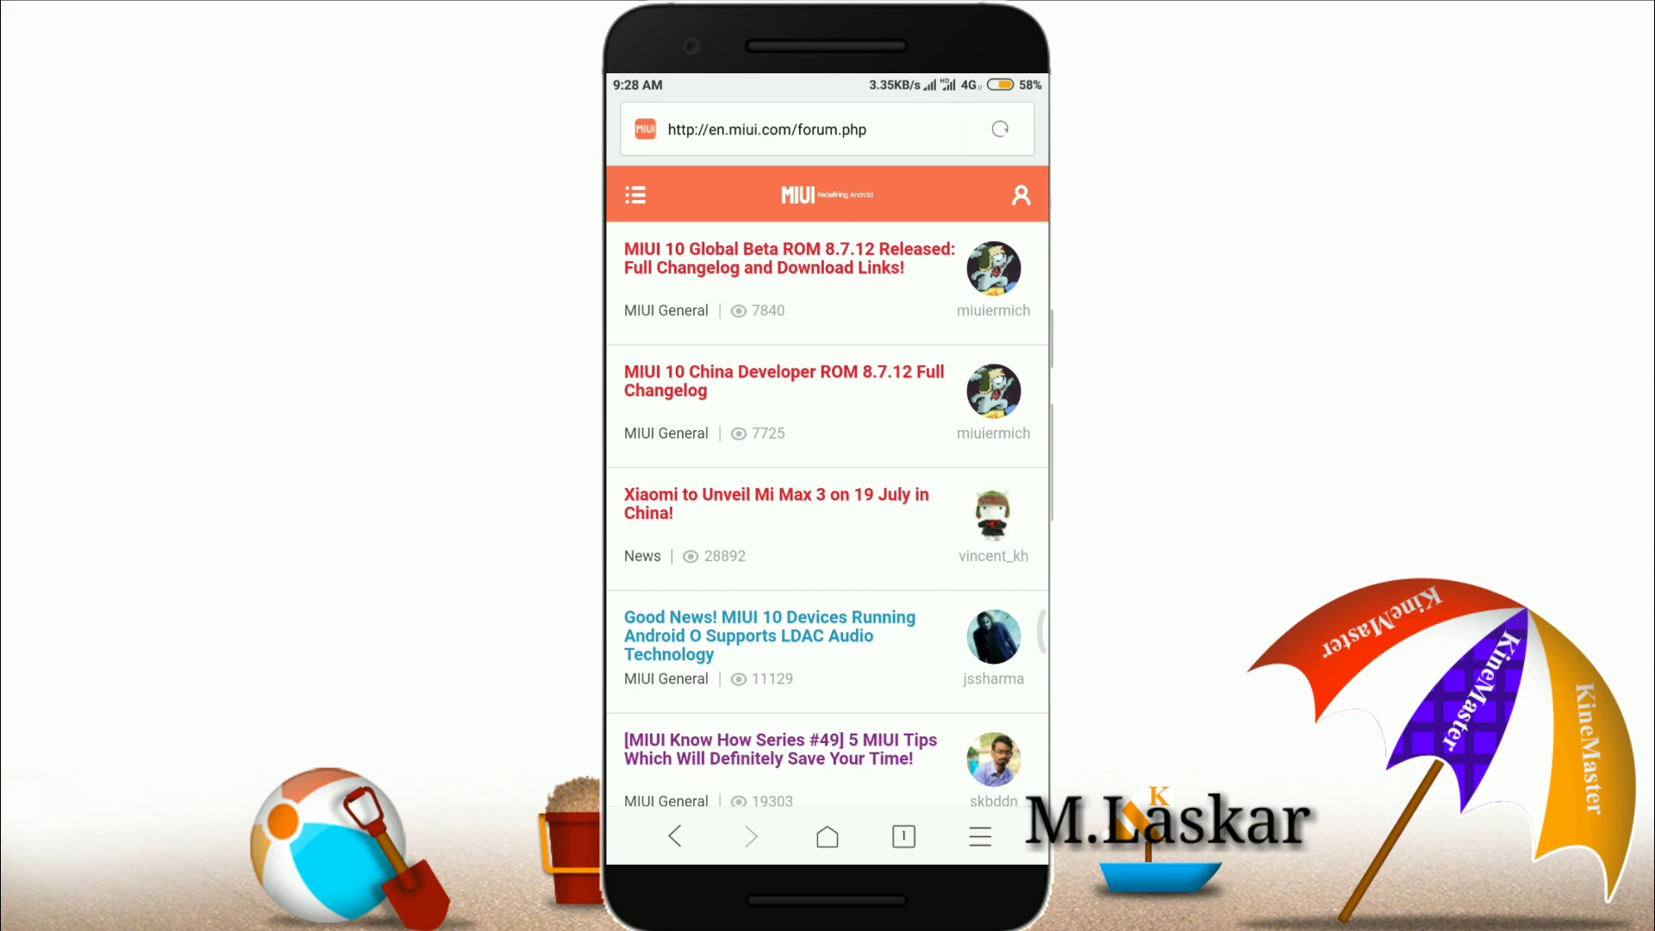
Step: Reach the Redmi 5A recovery ZIP link in the 8.7.12 thread and cancel its save prompt
{"action": "left_click", "coordinate": [790, 260]}
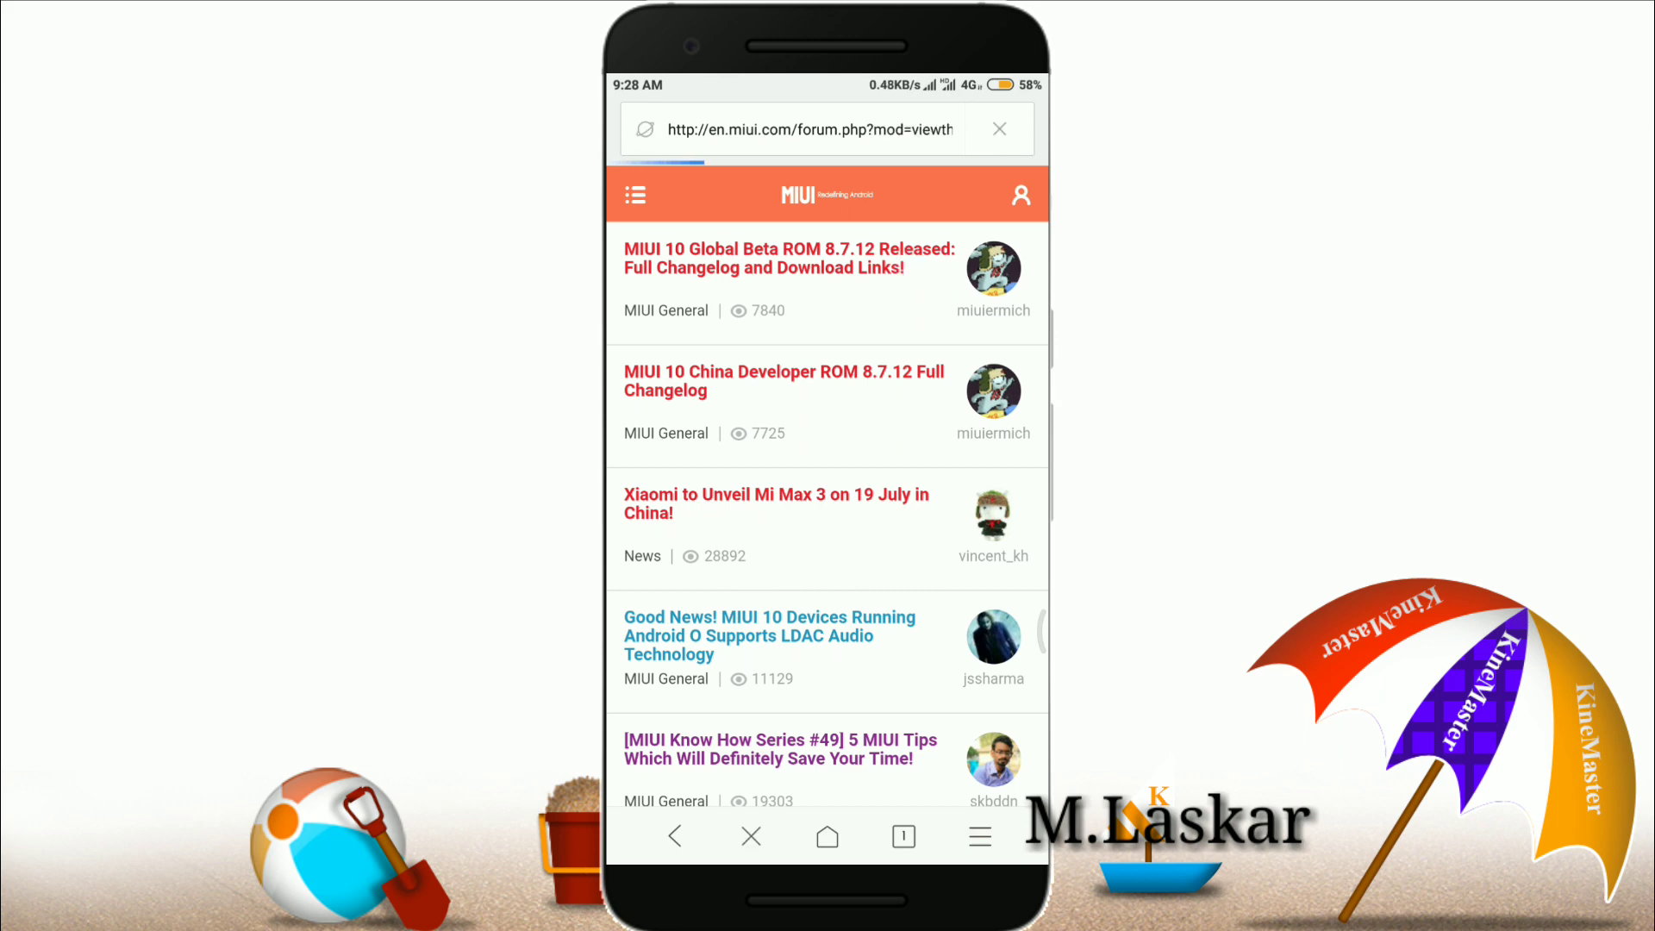
{"action": "scroll", "coordinate": [829, 517], "scroll_direction": "down", "scroll_amount": 10}
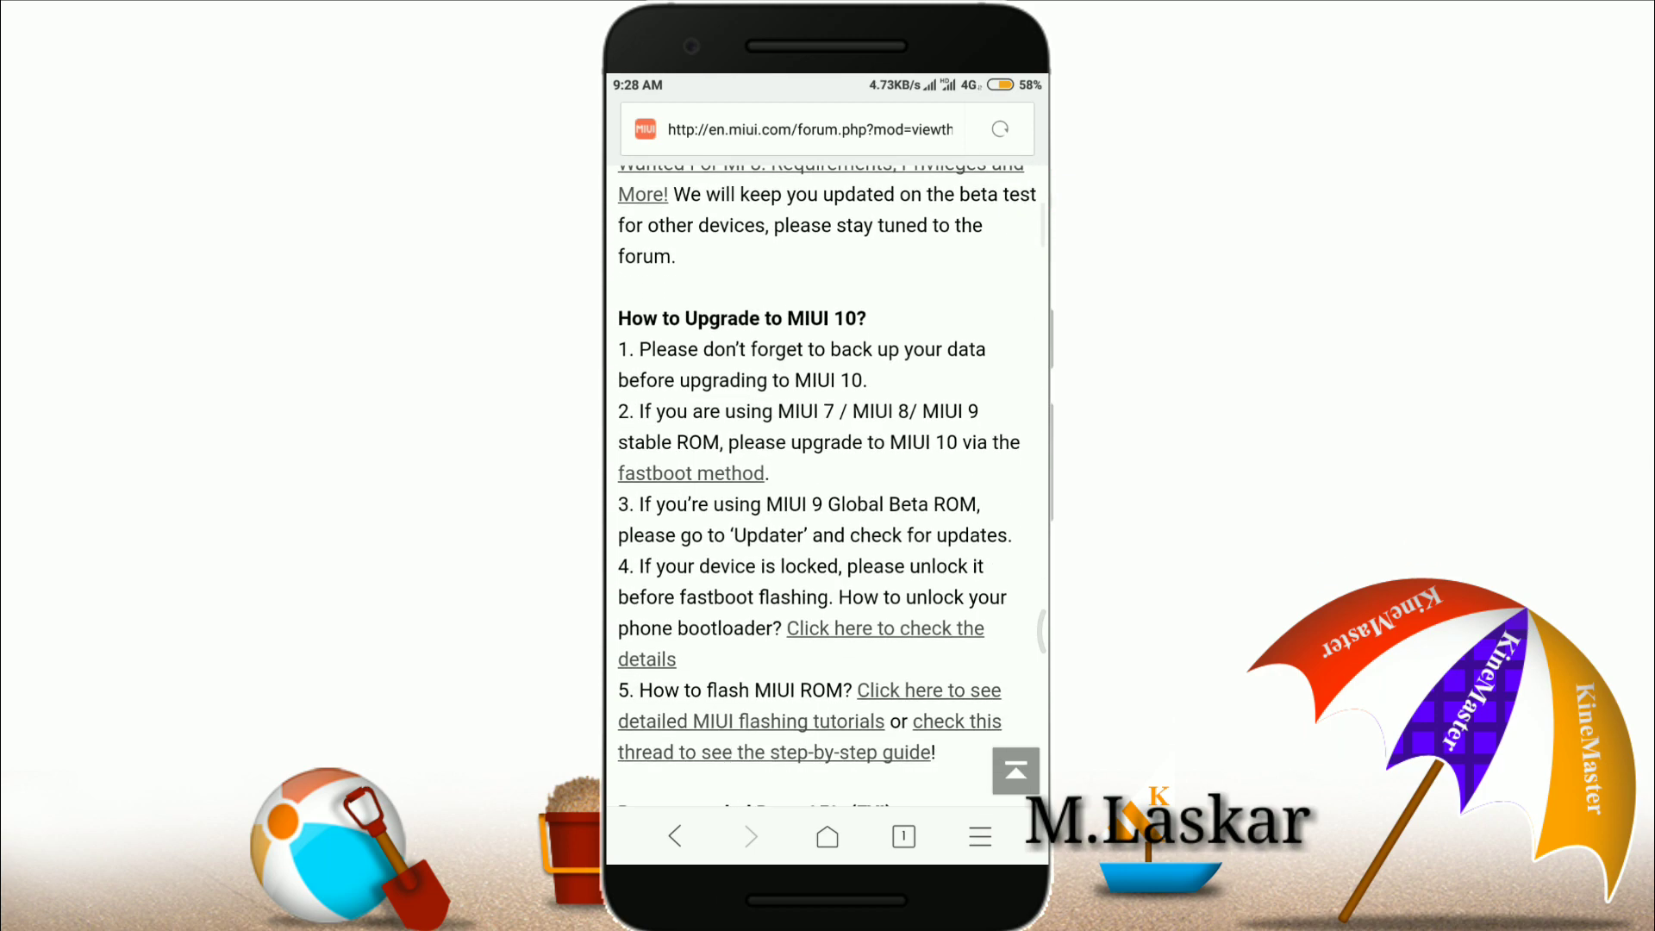
{"action": "scroll", "coordinate": [827, 517], "scroll_direction": "down", "scroll_amount": 10}
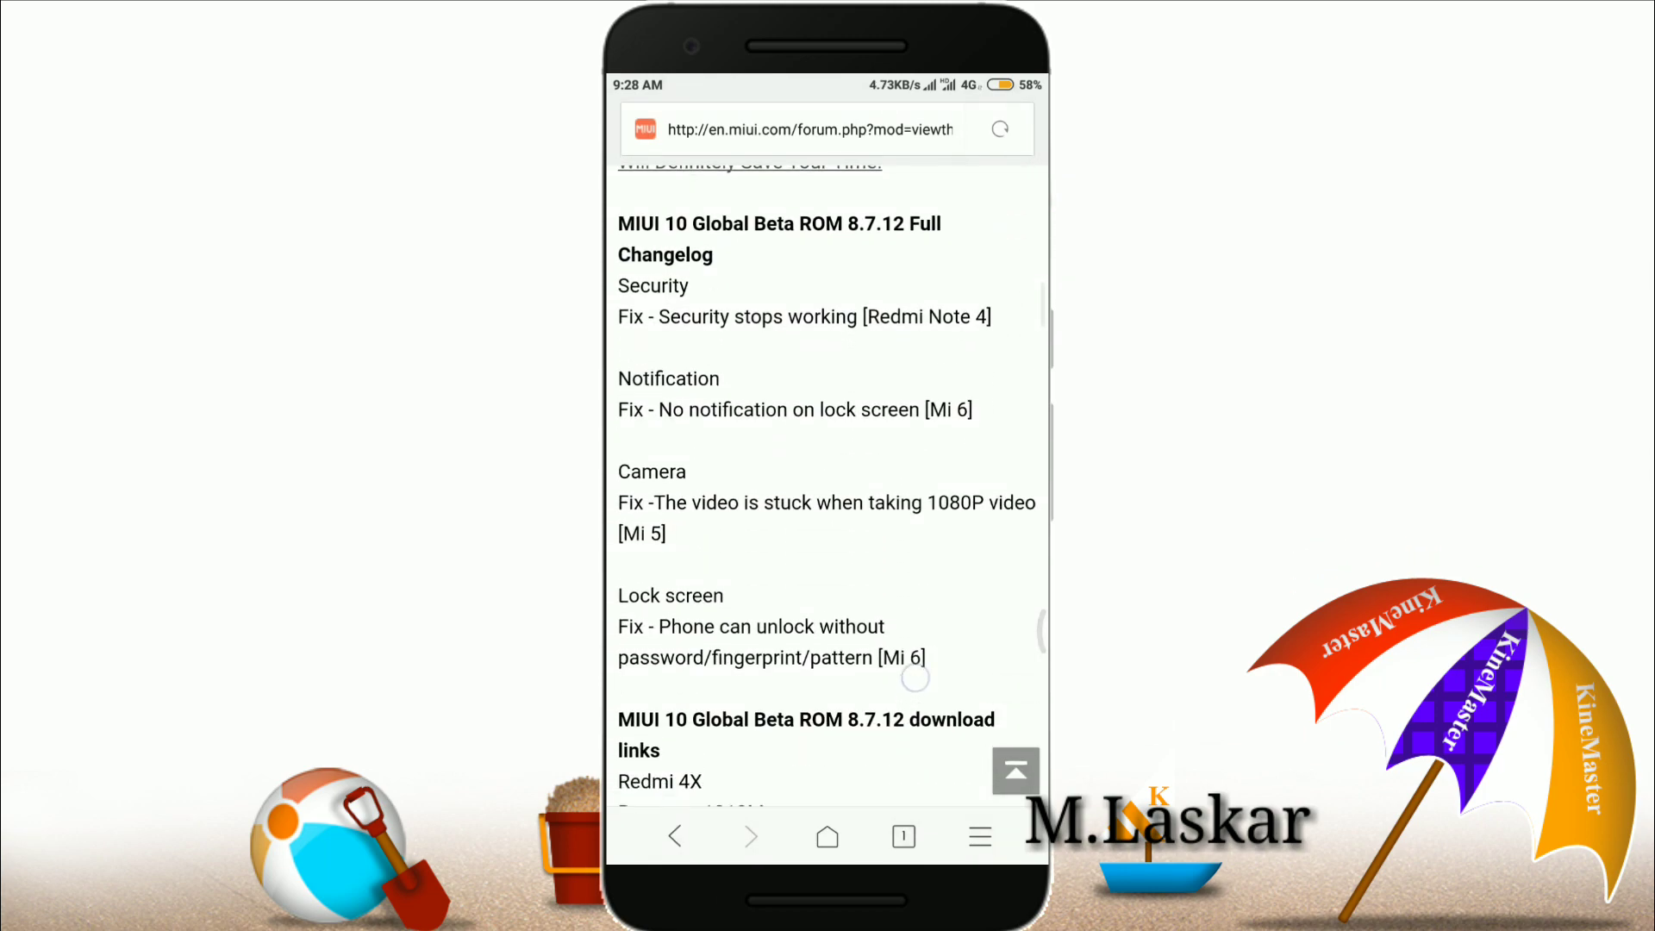
{"action": "scroll", "coordinate": [827, 517], "scroll_direction": "down", "scroll_amount": 3}
{"action": "scroll", "coordinate": [828, 519], "scroll_direction": "down", "scroll_amount": 5}
{"action": "scroll", "coordinate": [828, 517], "scroll_direction": "down", "scroll_amount": 5}
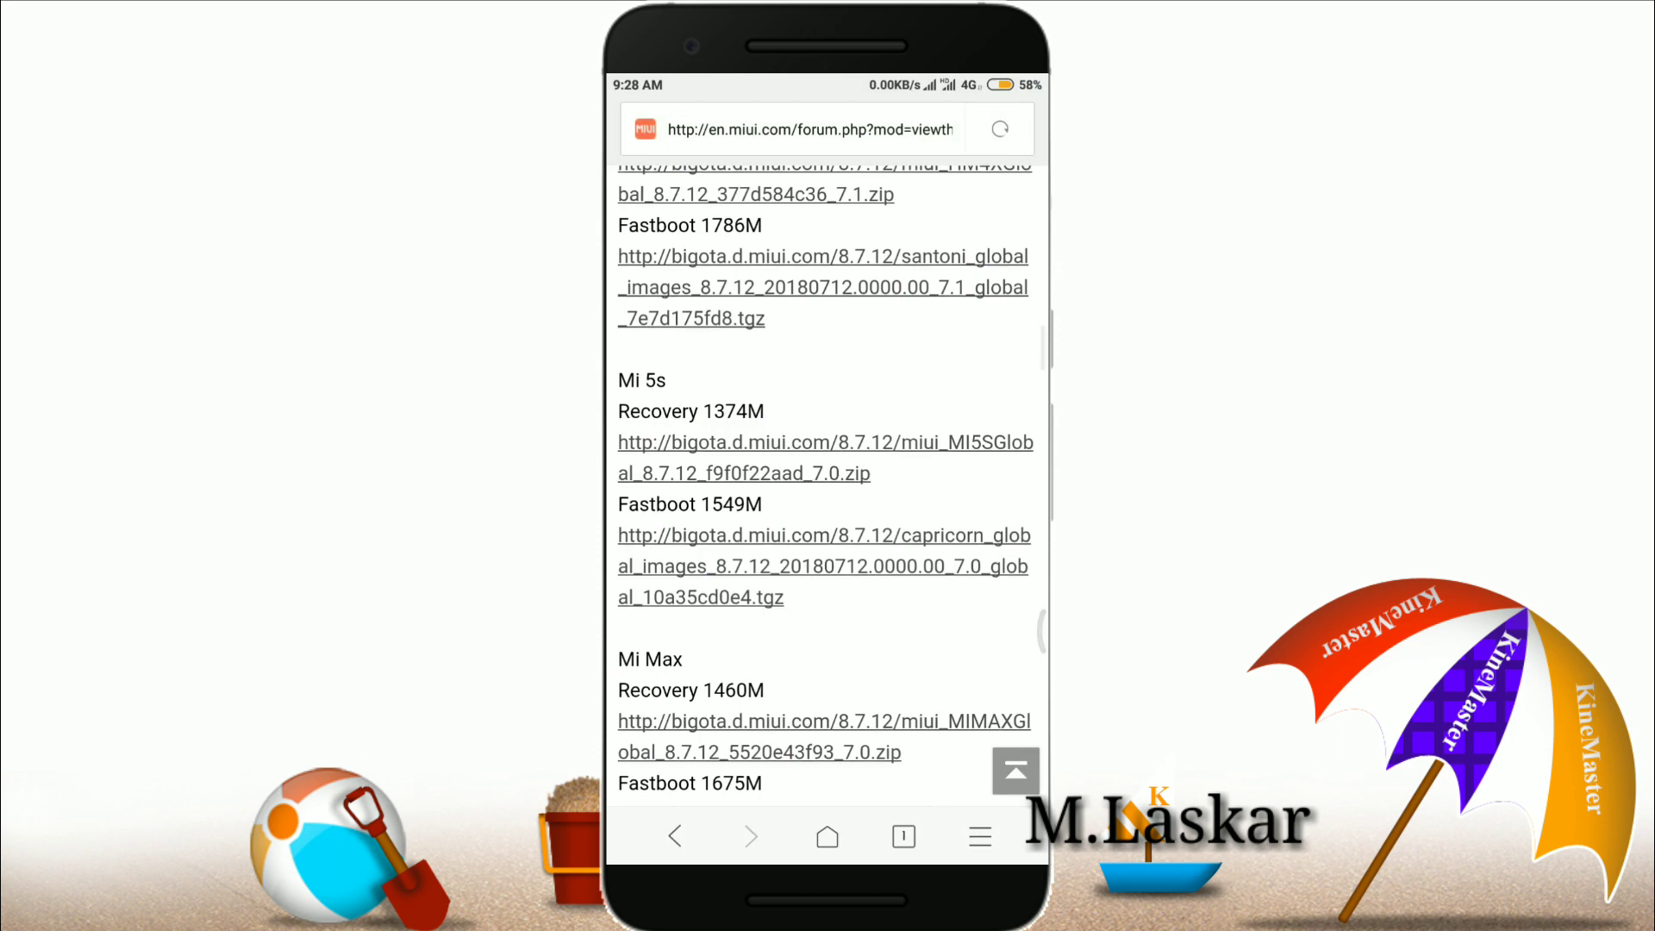
{"action": "scroll", "coordinate": [827, 517], "scroll_direction": "down", "scroll_amount": 3}
{"action": "scroll", "coordinate": [827, 518], "scroll_direction": "up", "scroll_amount": 2}
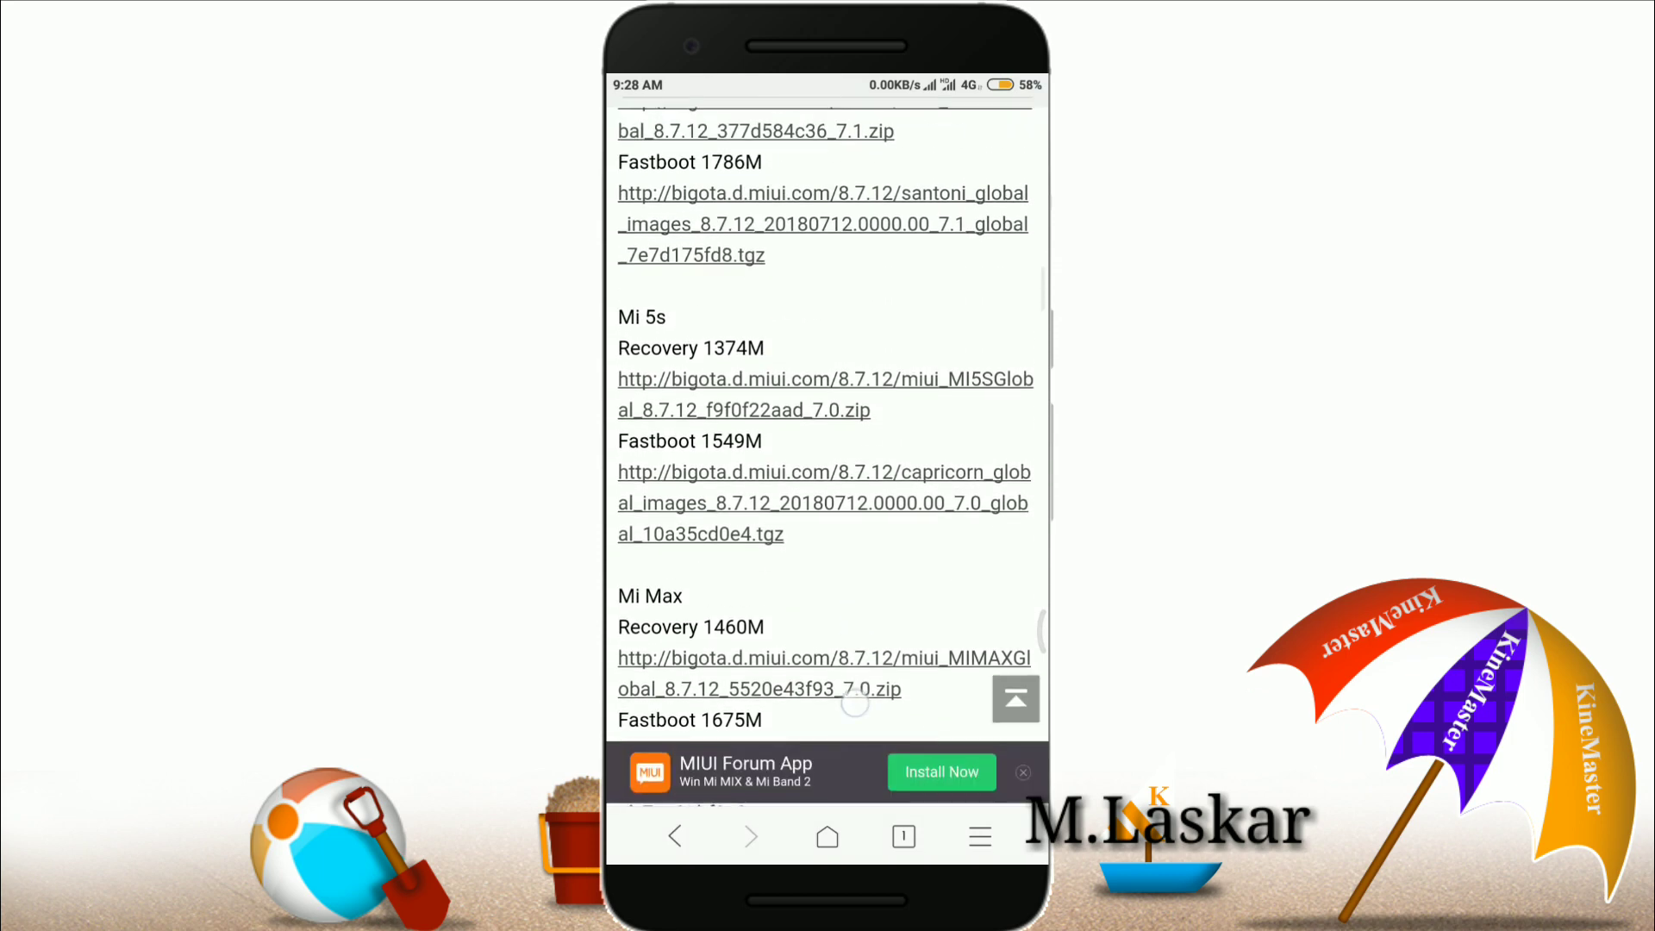
{"action": "scroll", "coordinate": [828, 519], "scroll_direction": "down", "scroll_amount": 5}
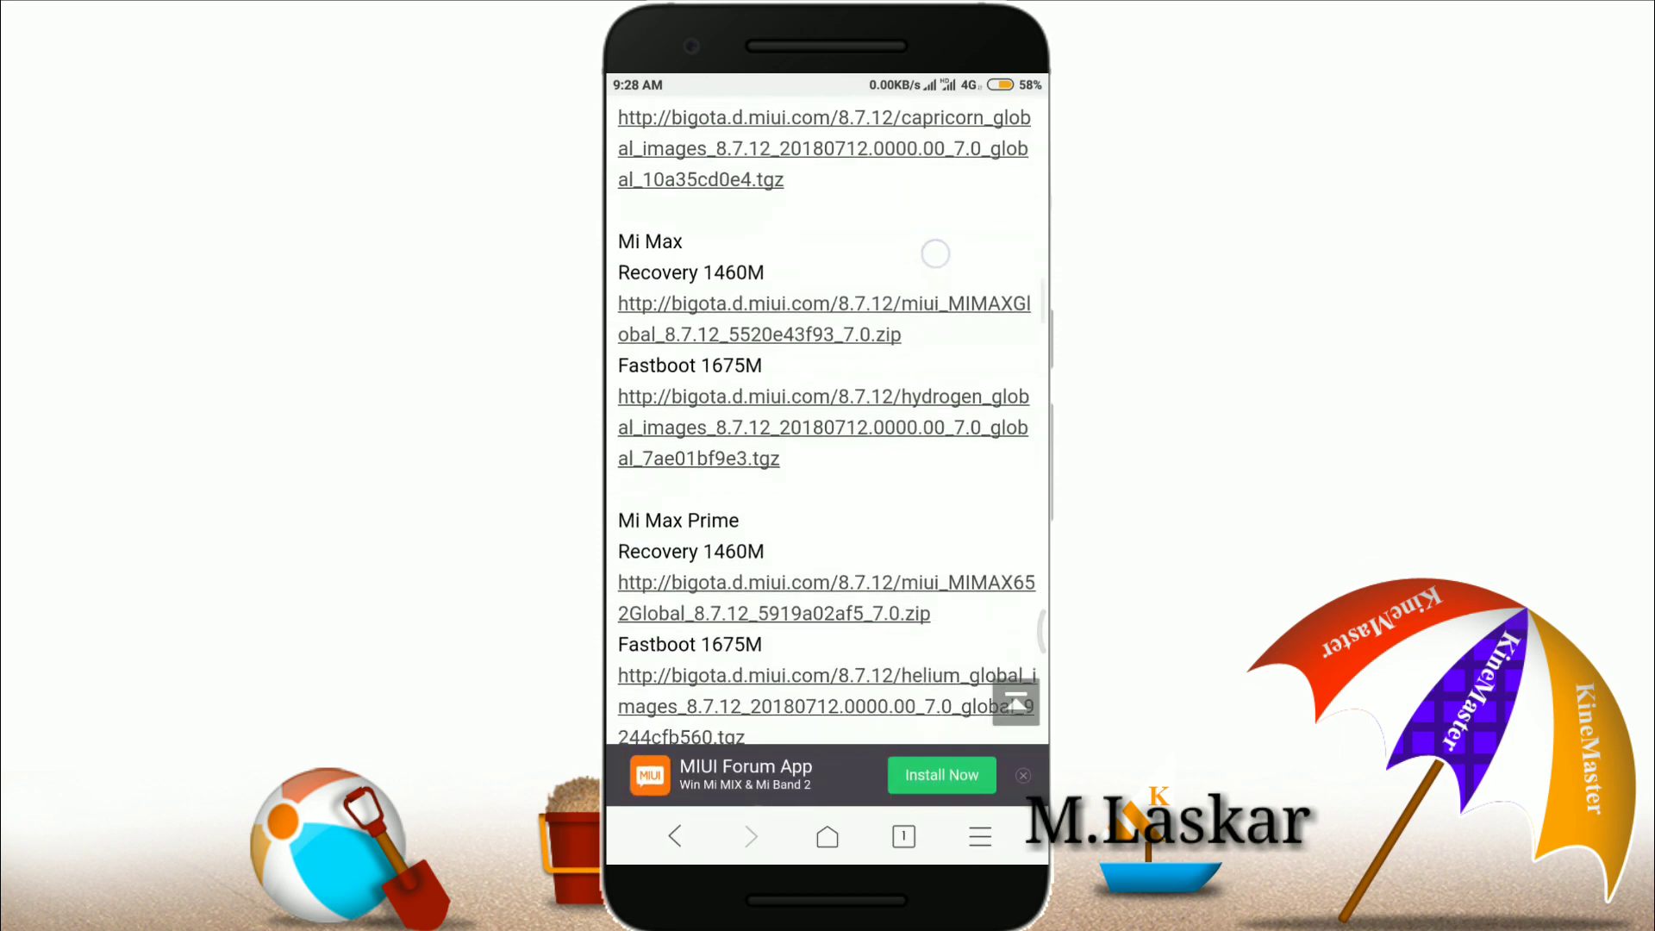
{"action": "scroll", "coordinate": [828, 453], "scroll_direction": "down", "scroll_amount": 3}
{"action": "scroll", "coordinate": [829, 453], "scroll_direction": "down", "scroll_amount": 2}
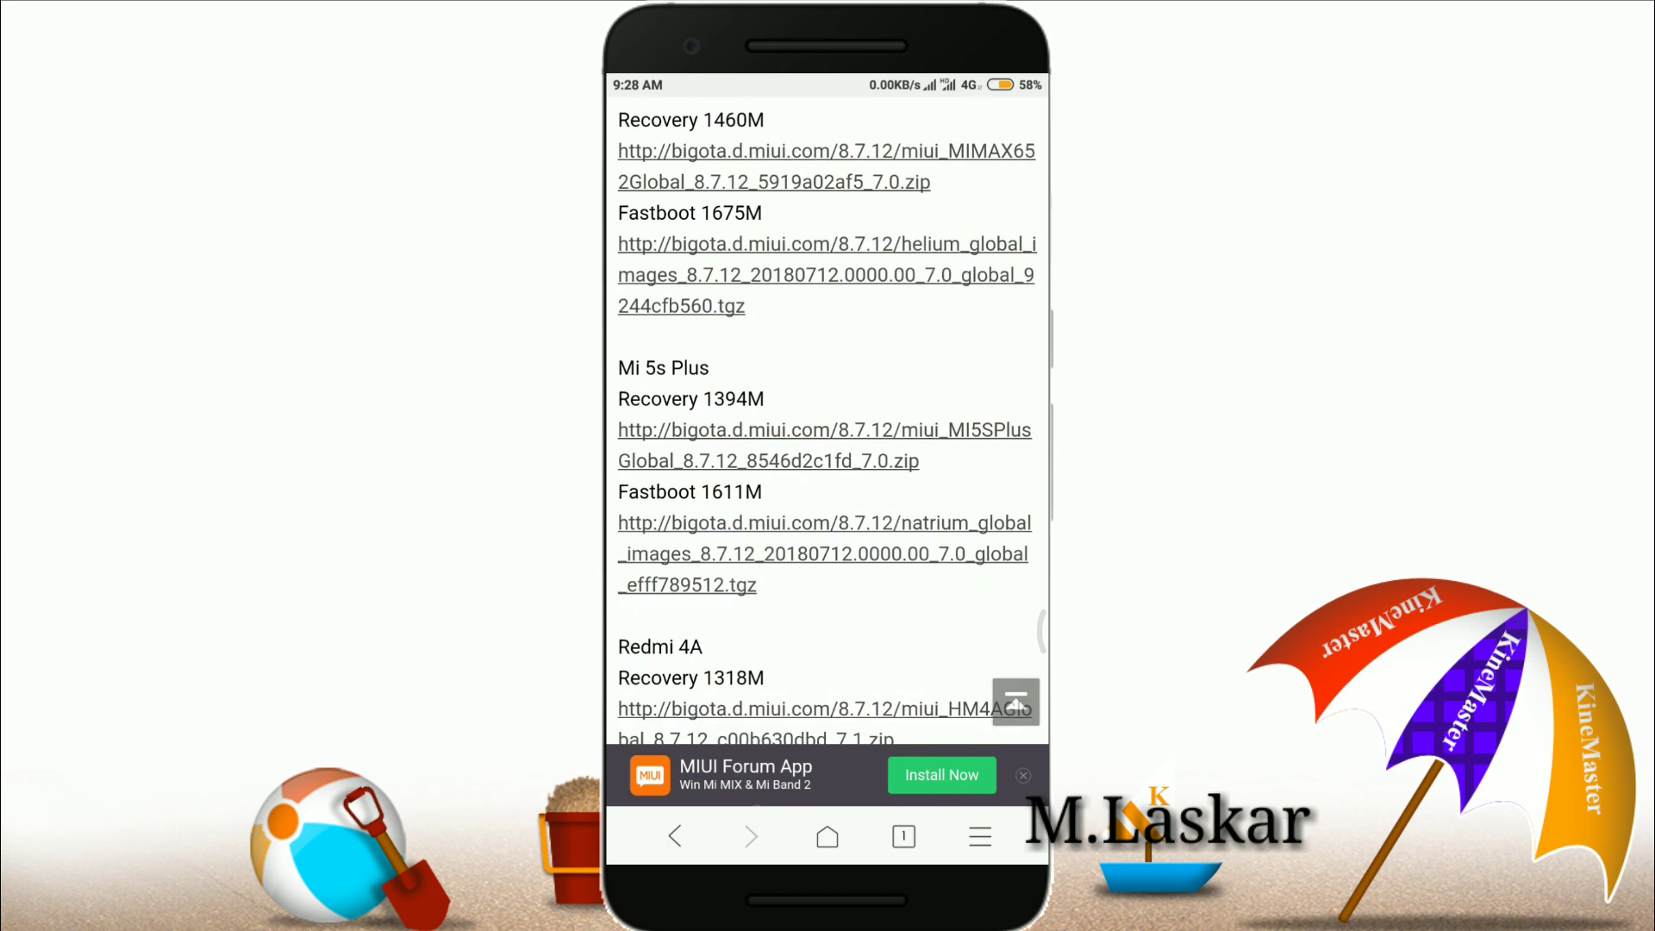
{"action": "scroll", "coordinate": [829, 453], "scroll_direction": "down", "scroll_amount": 3}
{"action": "scroll", "coordinate": [828, 454], "scroll_direction": "down", "scroll_amount": 2}
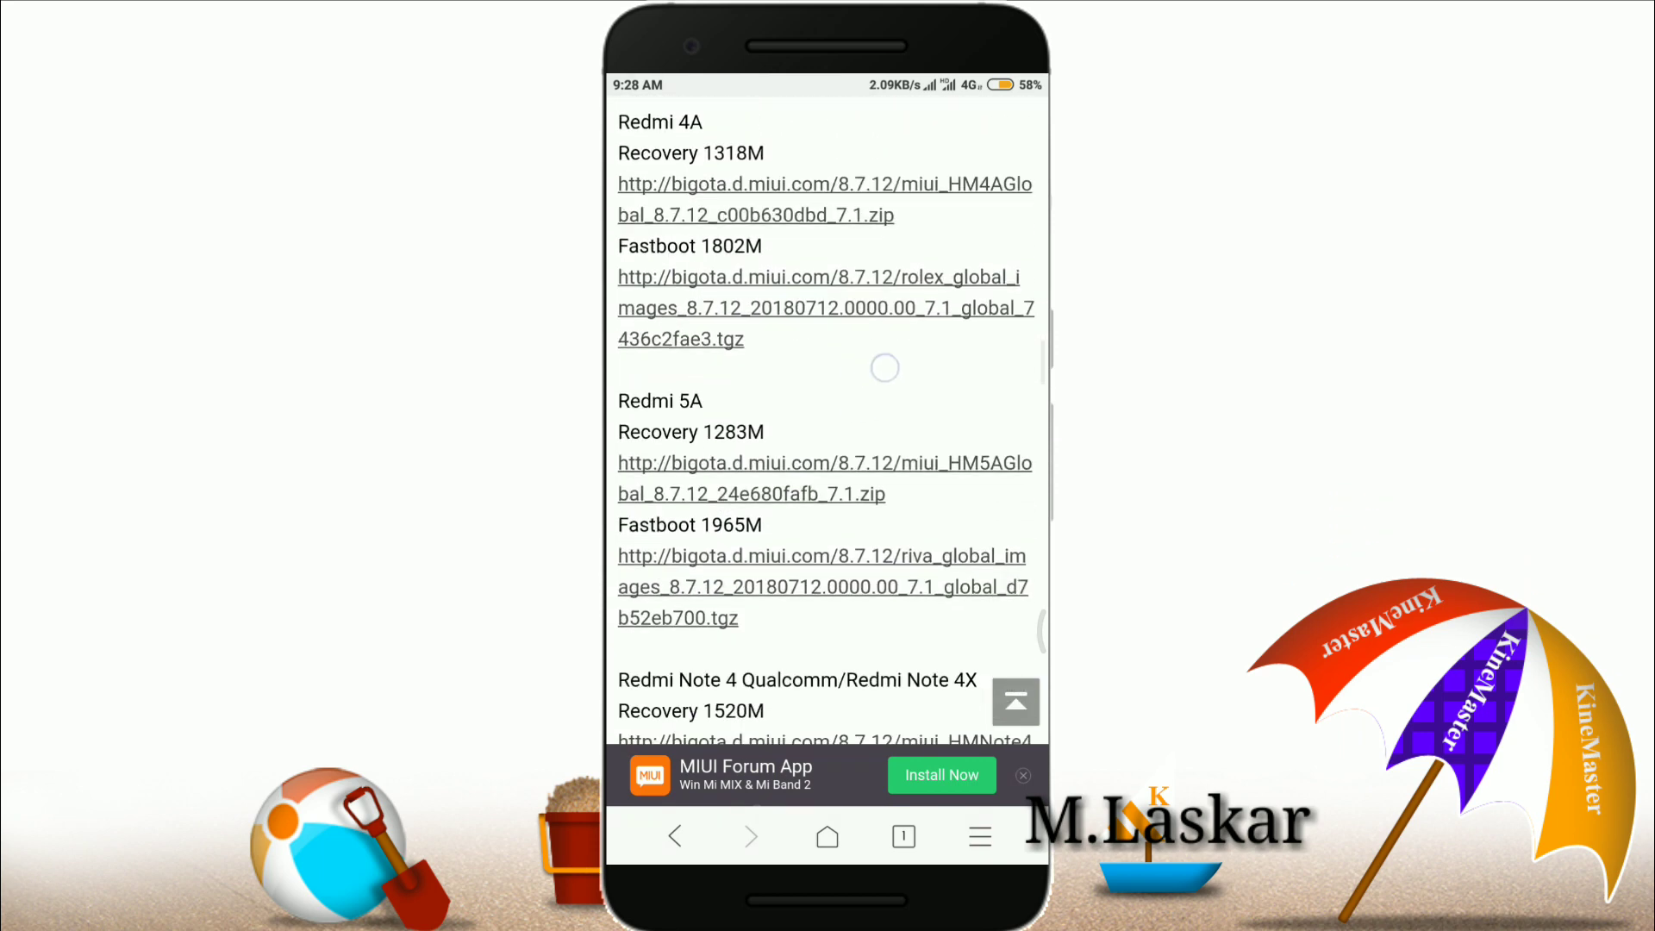
{"action": "scroll", "coordinate": [829, 453], "scroll_direction": "down", "scroll_amount": 3}
{"action": "scroll", "coordinate": [828, 452], "scroll_direction": "down", "scroll_amount": 3}
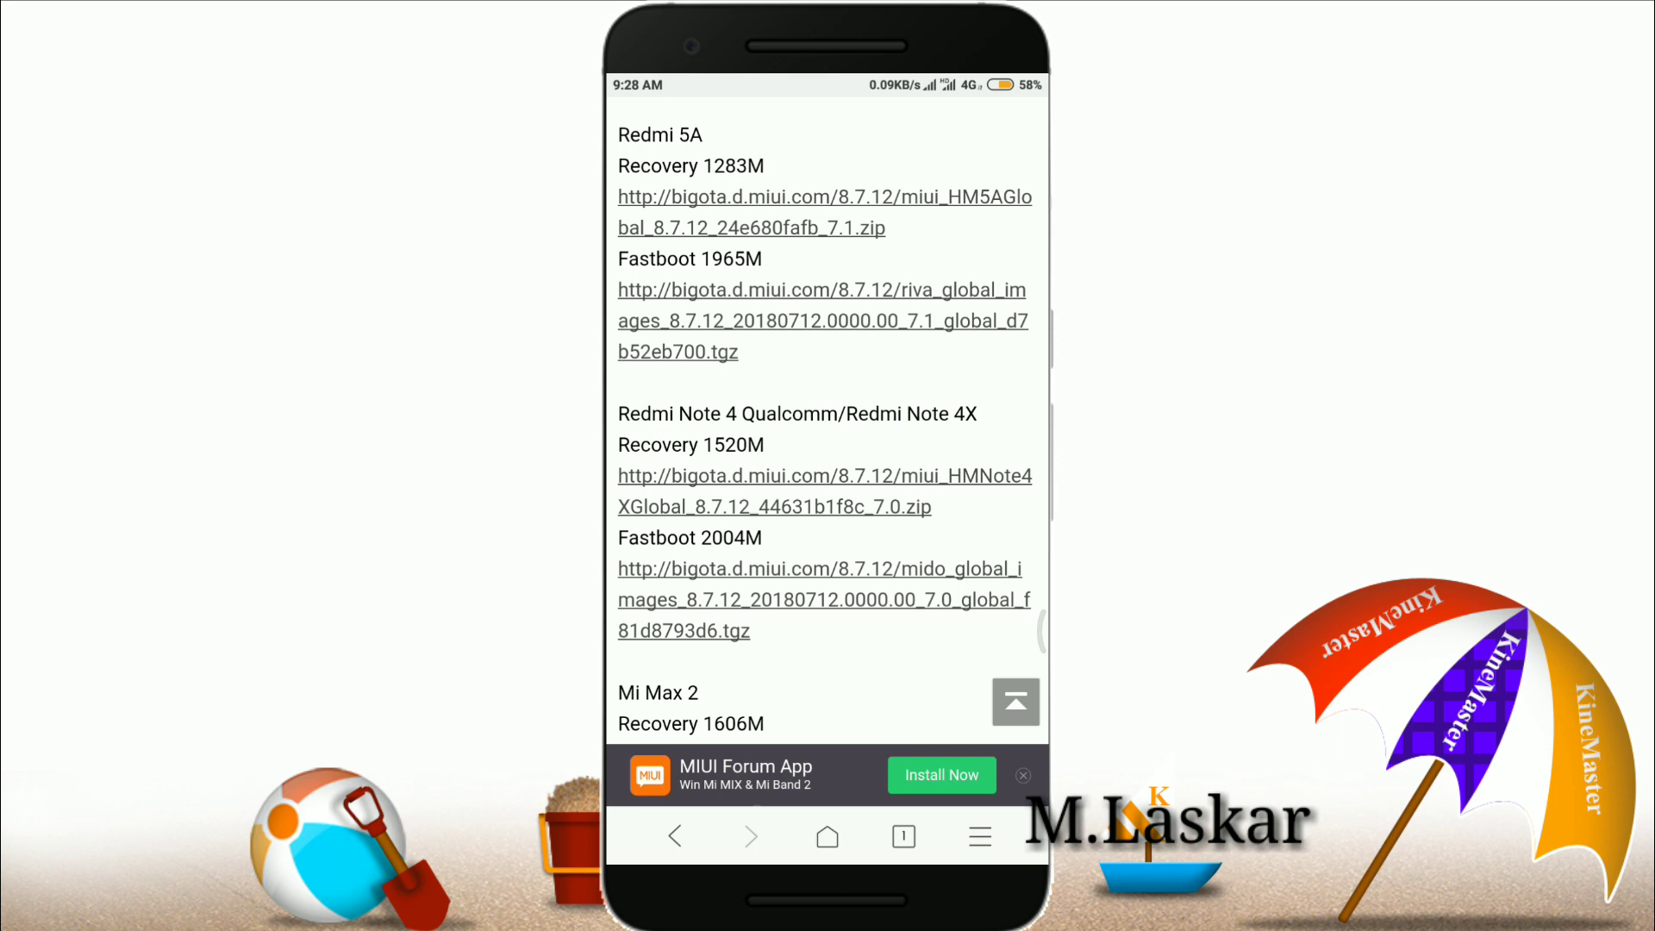
{"action": "scroll", "coordinate": [827, 453], "scroll_direction": "up", "scroll_amount": 2}
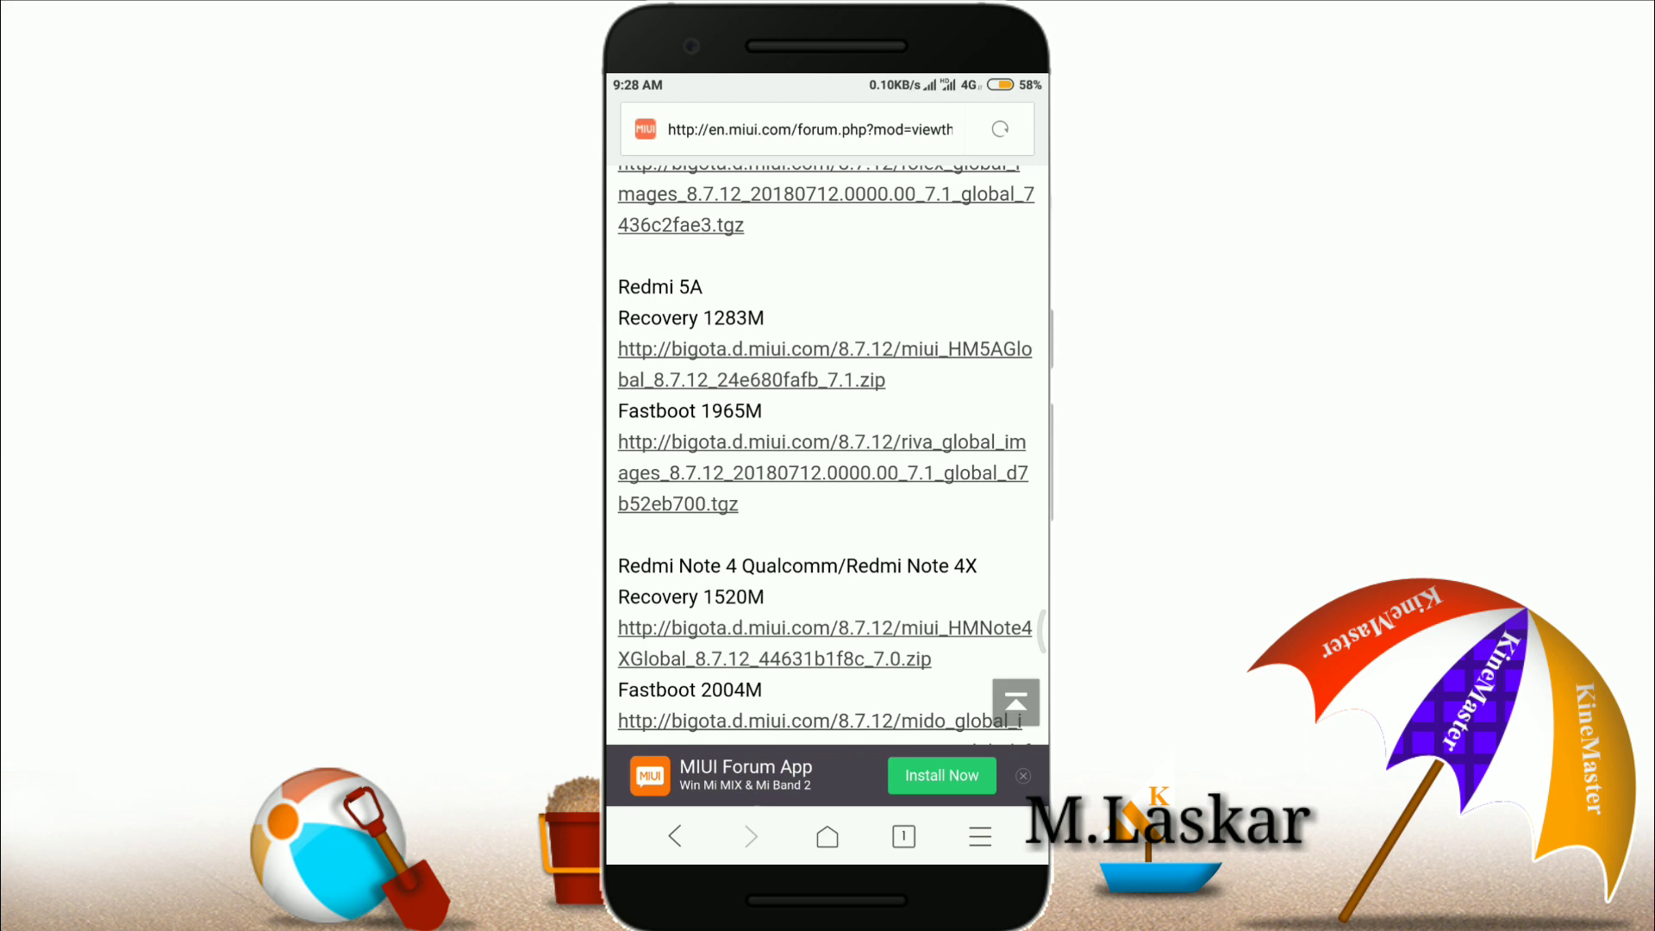
{"action": "left_click", "coordinate": [877, 362]}
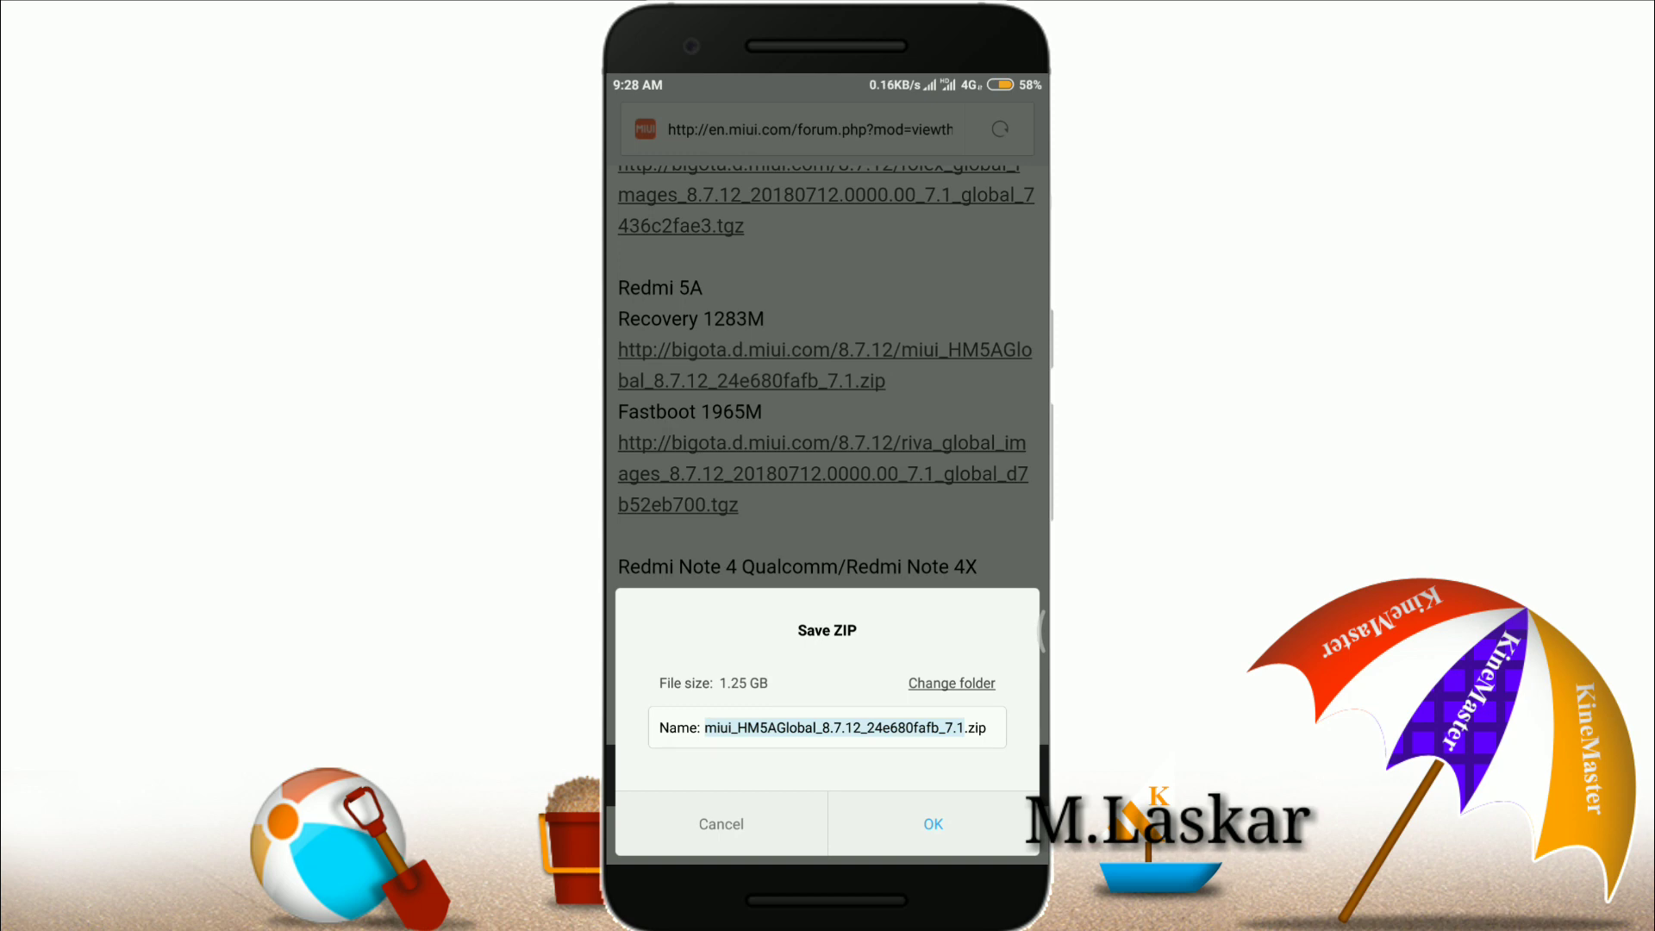
{"action": "left_click", "coordinate": [721, 824]}
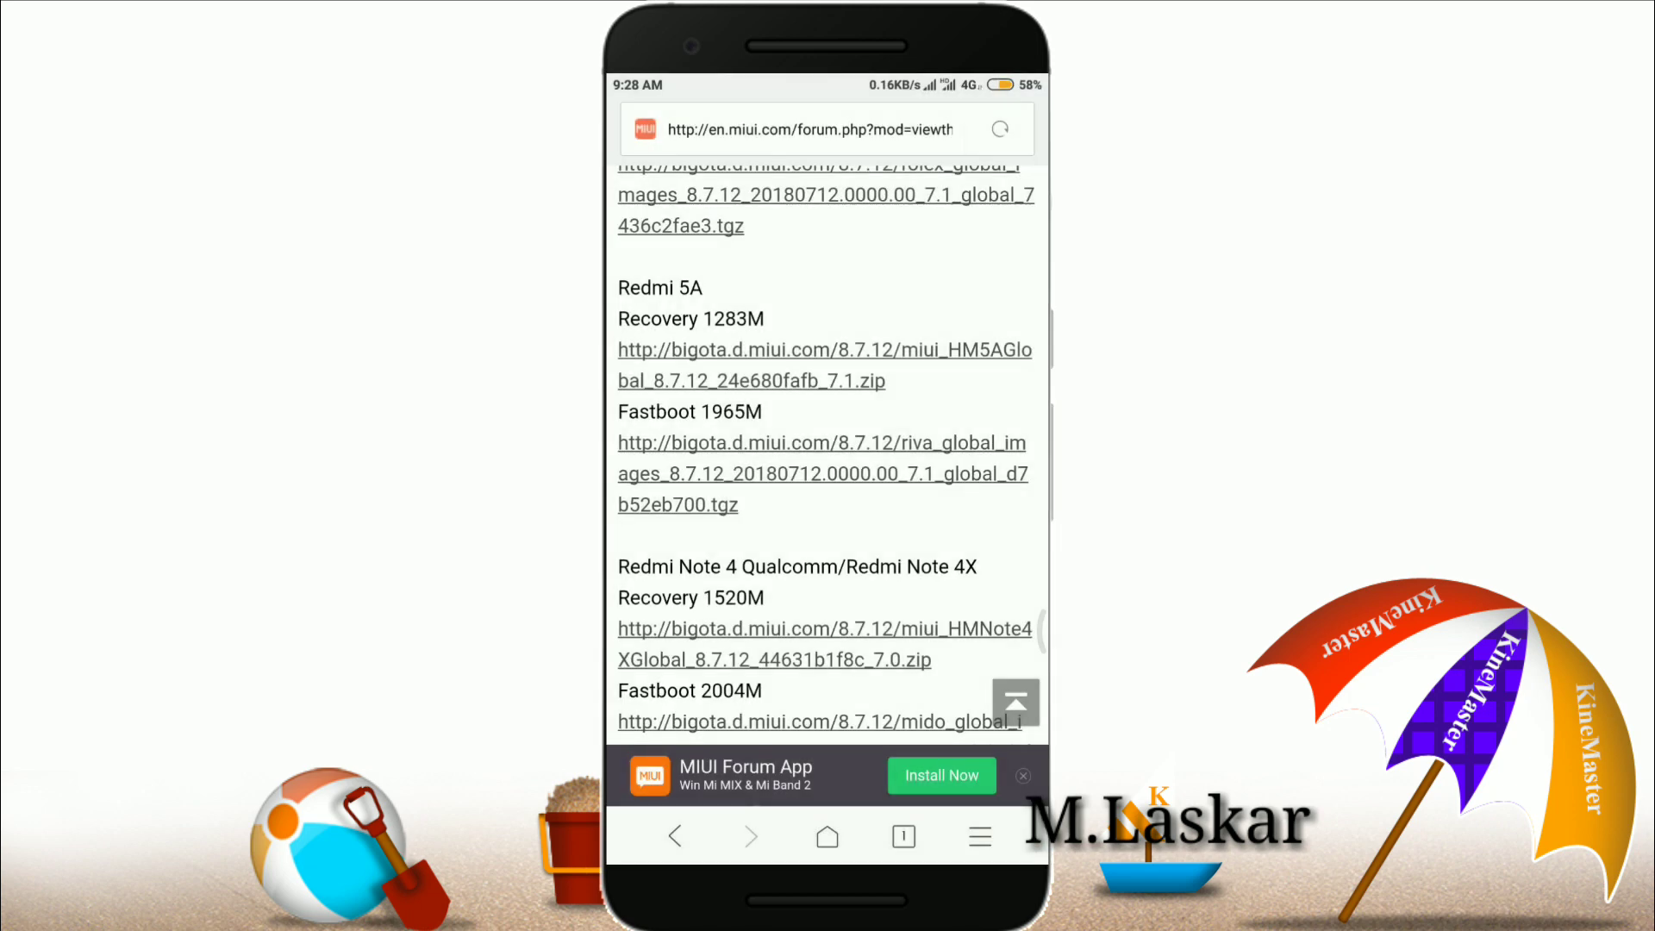
Step: Return from the browser to System update and show its three-dot extra options
{"action": "key", "text": "Home"}
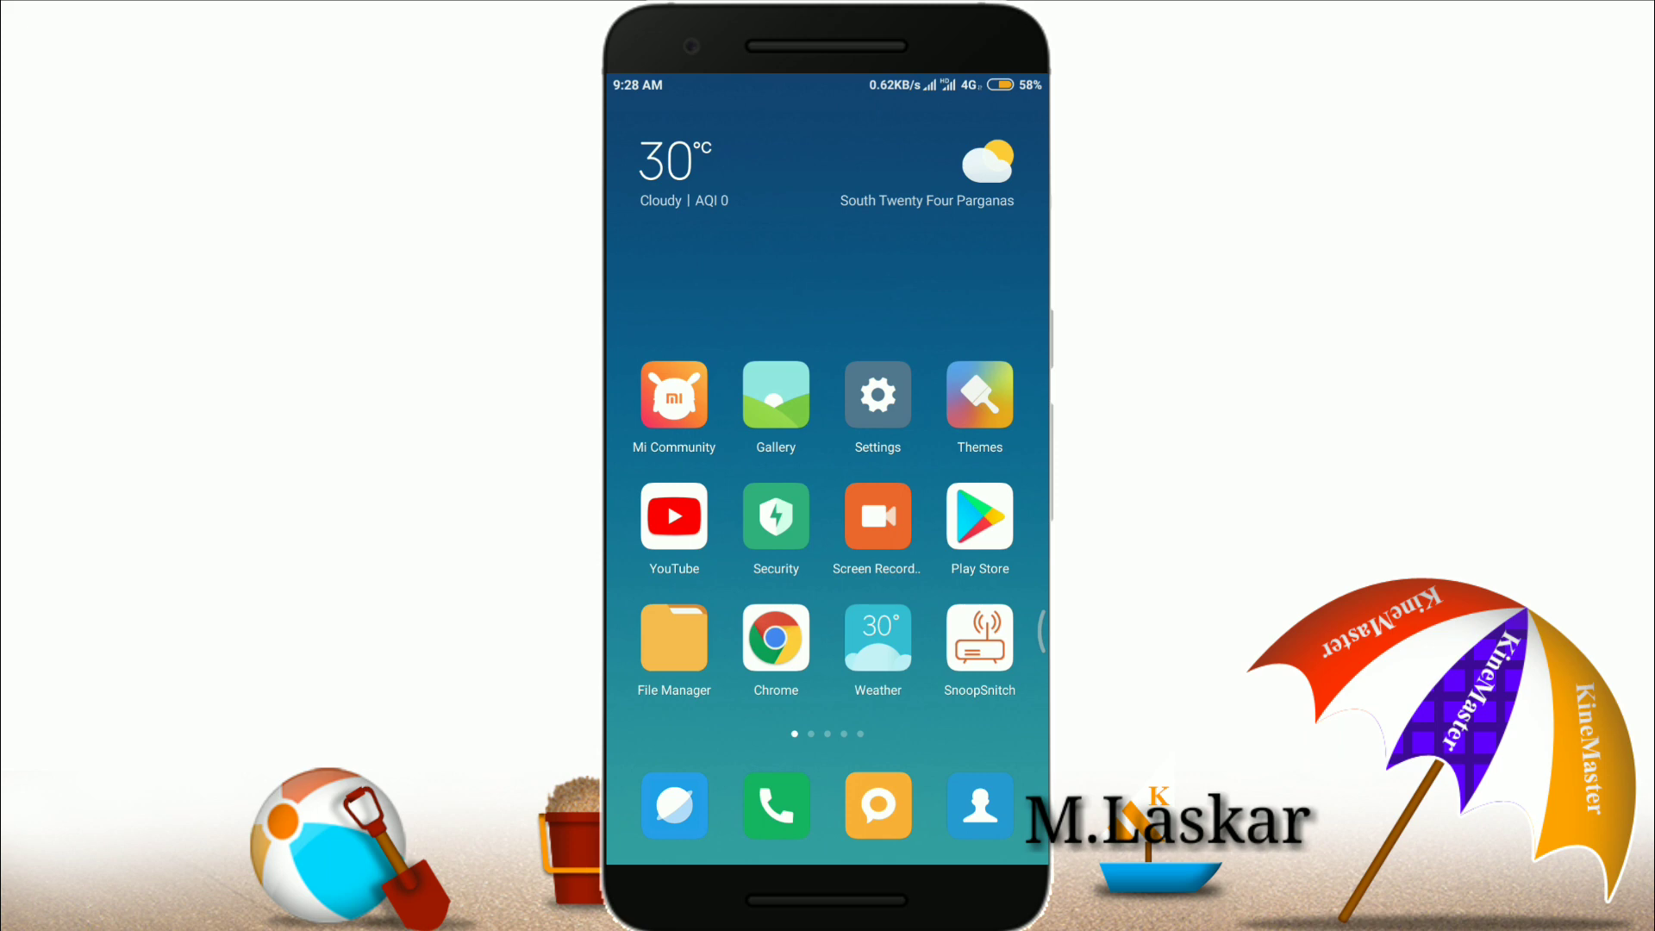
{"action": "left_click", "coordinate": [877, 394]}
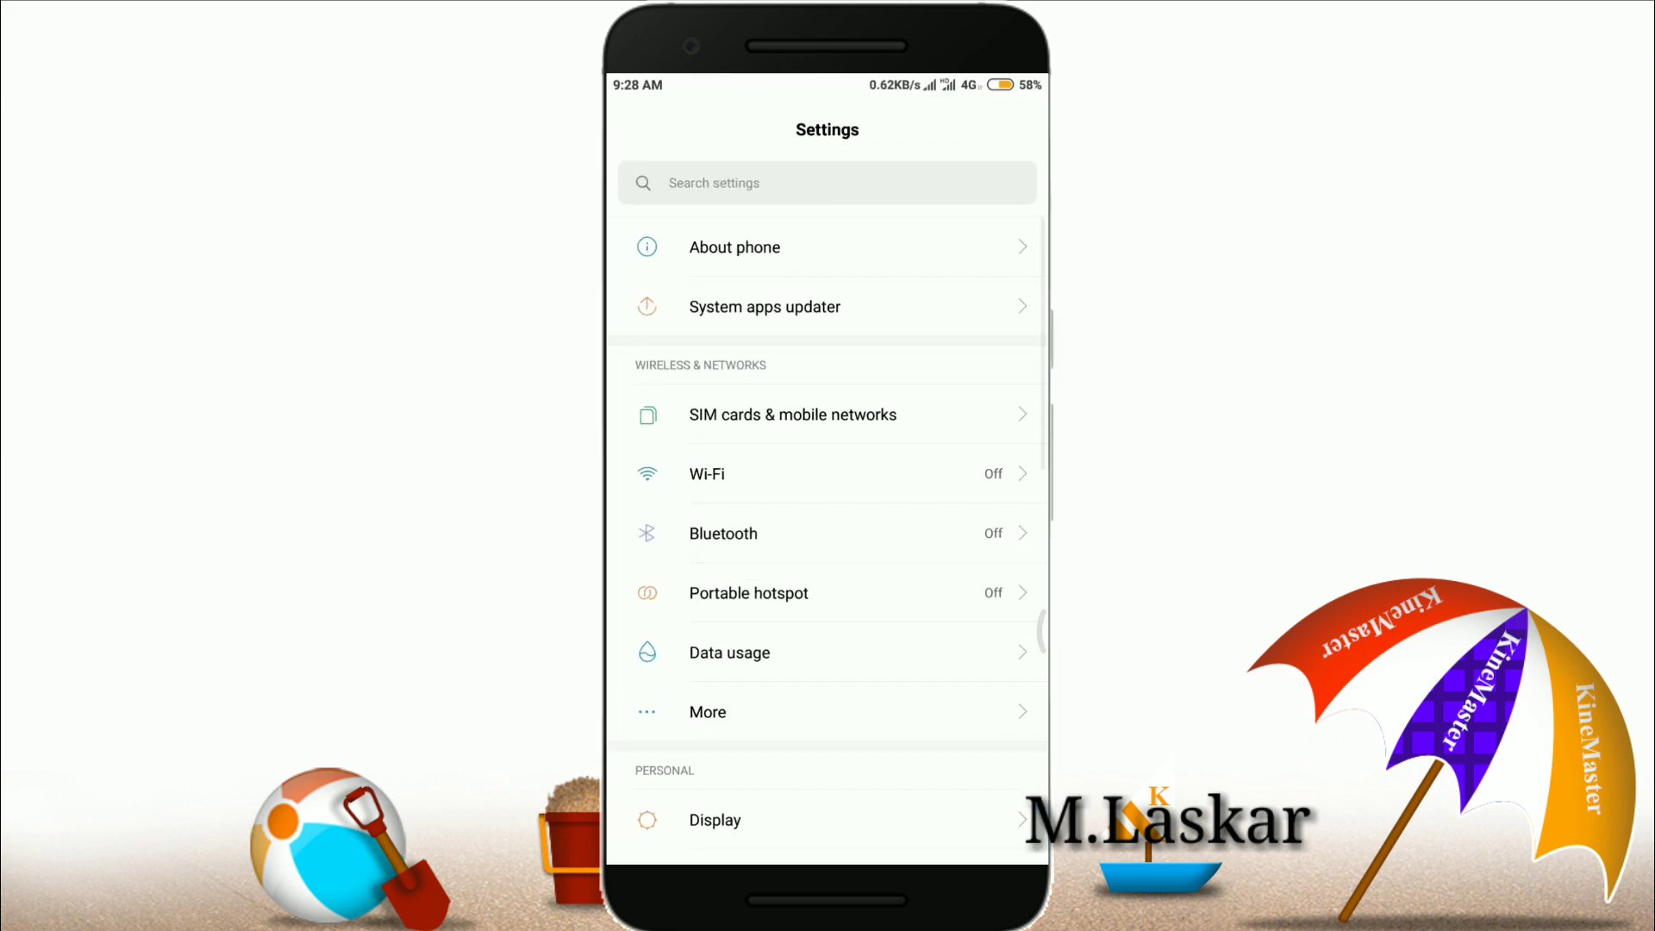
{"action": "left_click", "coordinate": [828, 247]}
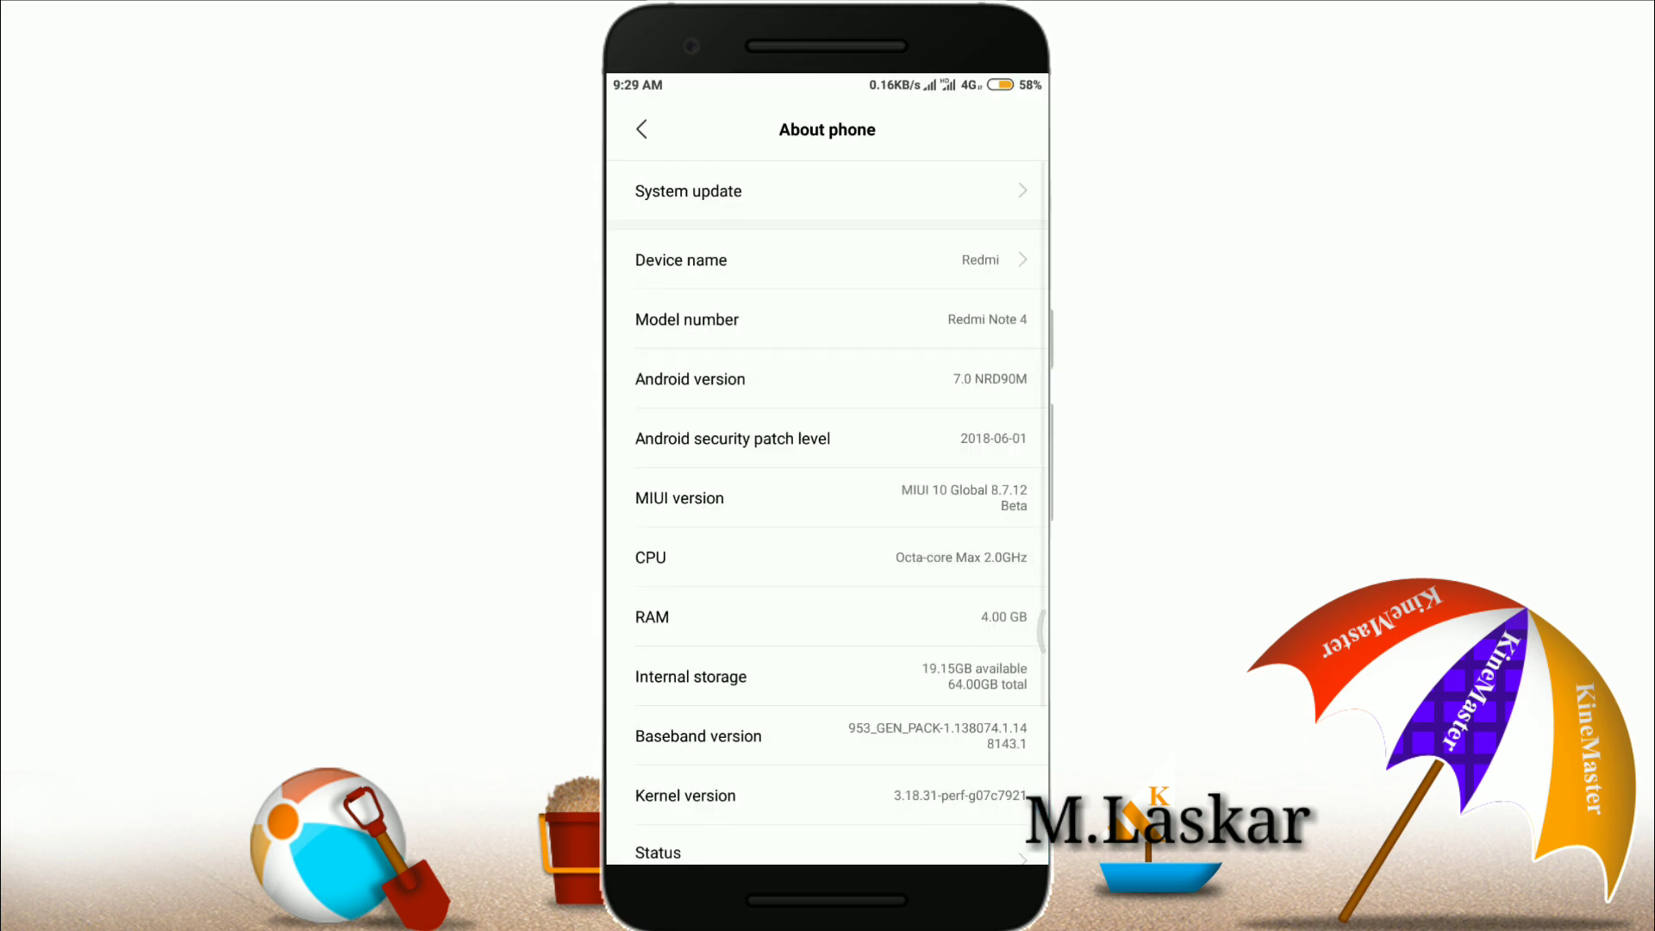
{"action": "left_click", "coordinate": [828, 190]}
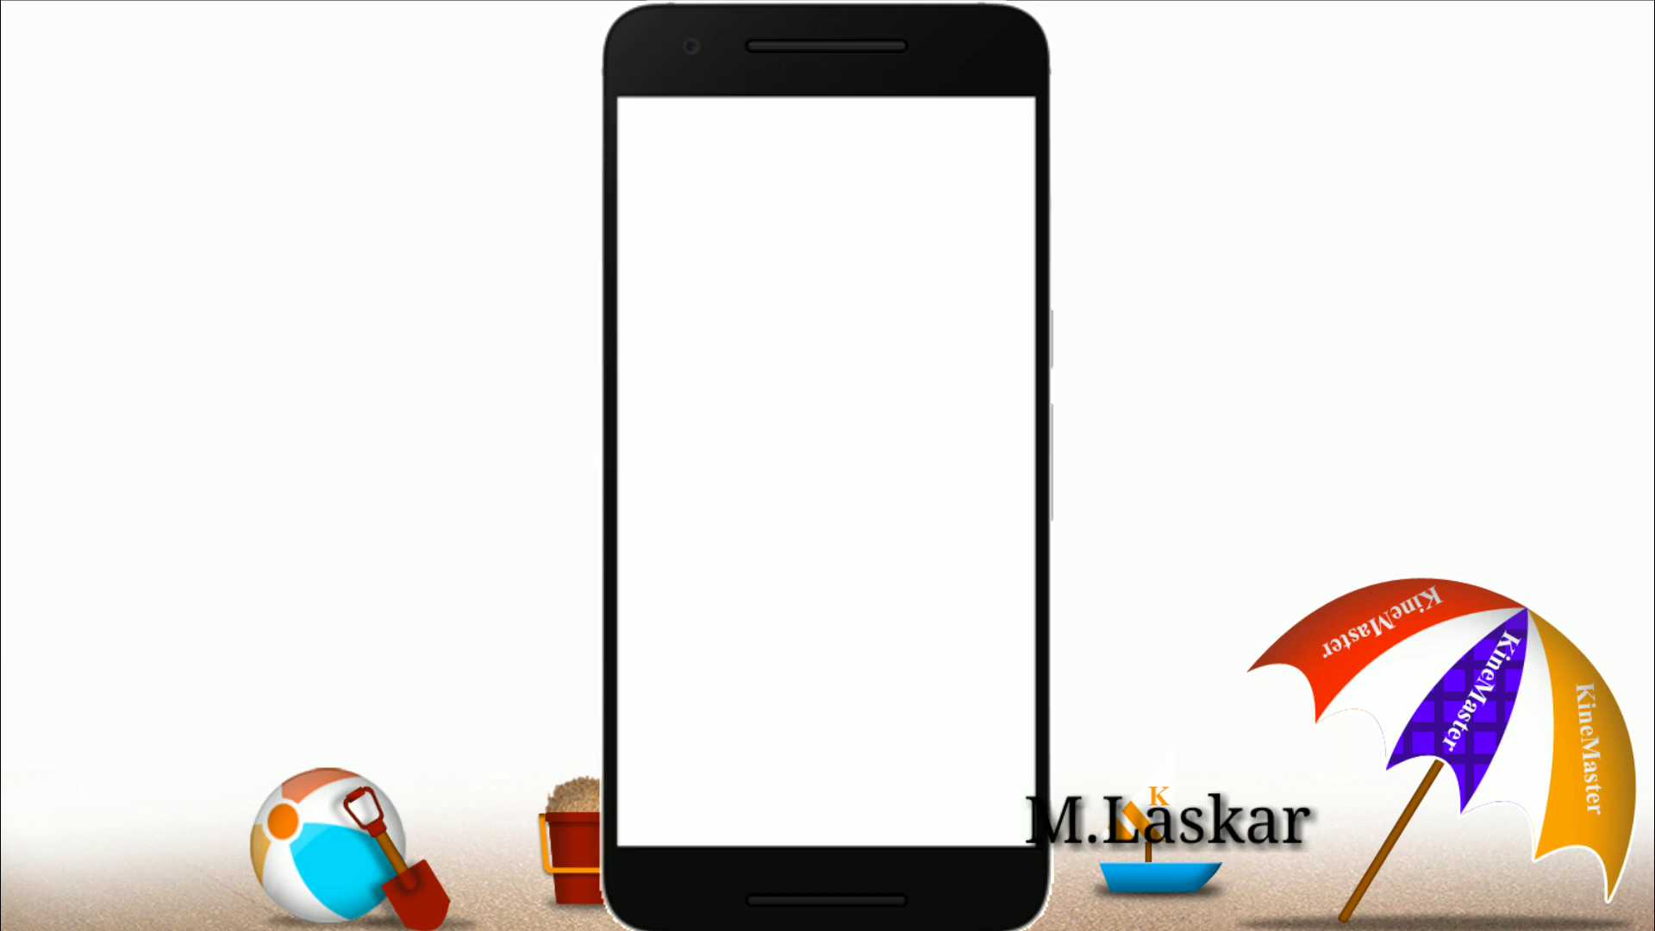
{"action": "left_click", "coordinate": [1031, 123]}
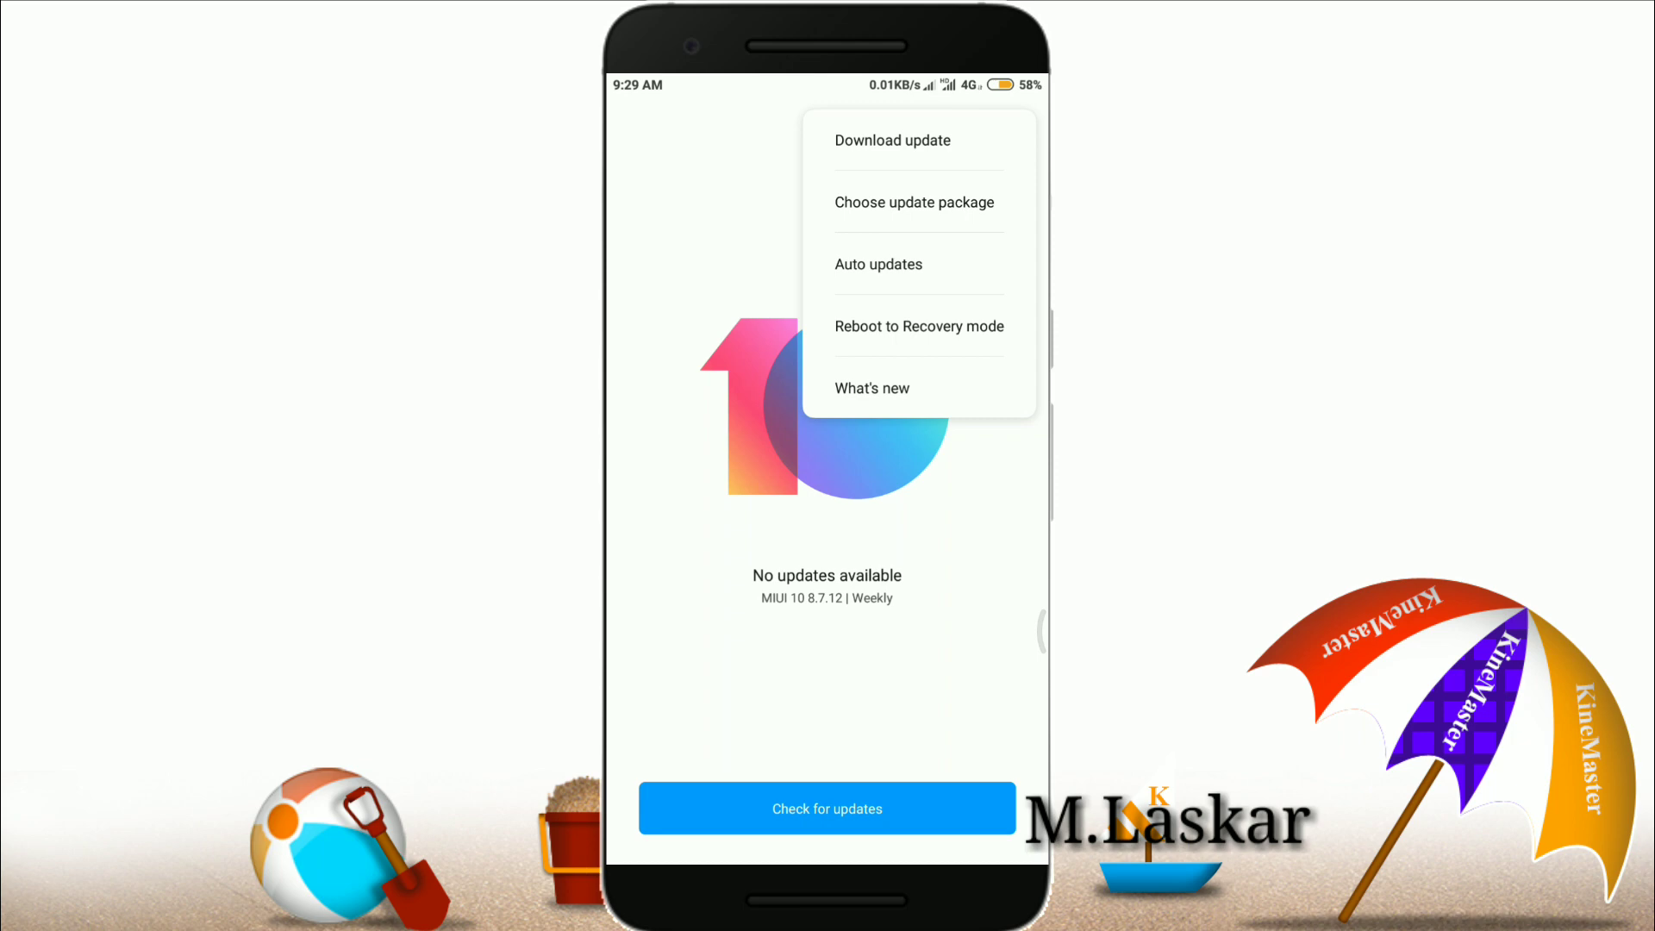
Step: Browse internal storage via Choose update package, then back out without picking one
{"action": "left_click", "coordinate": [979, 202]}
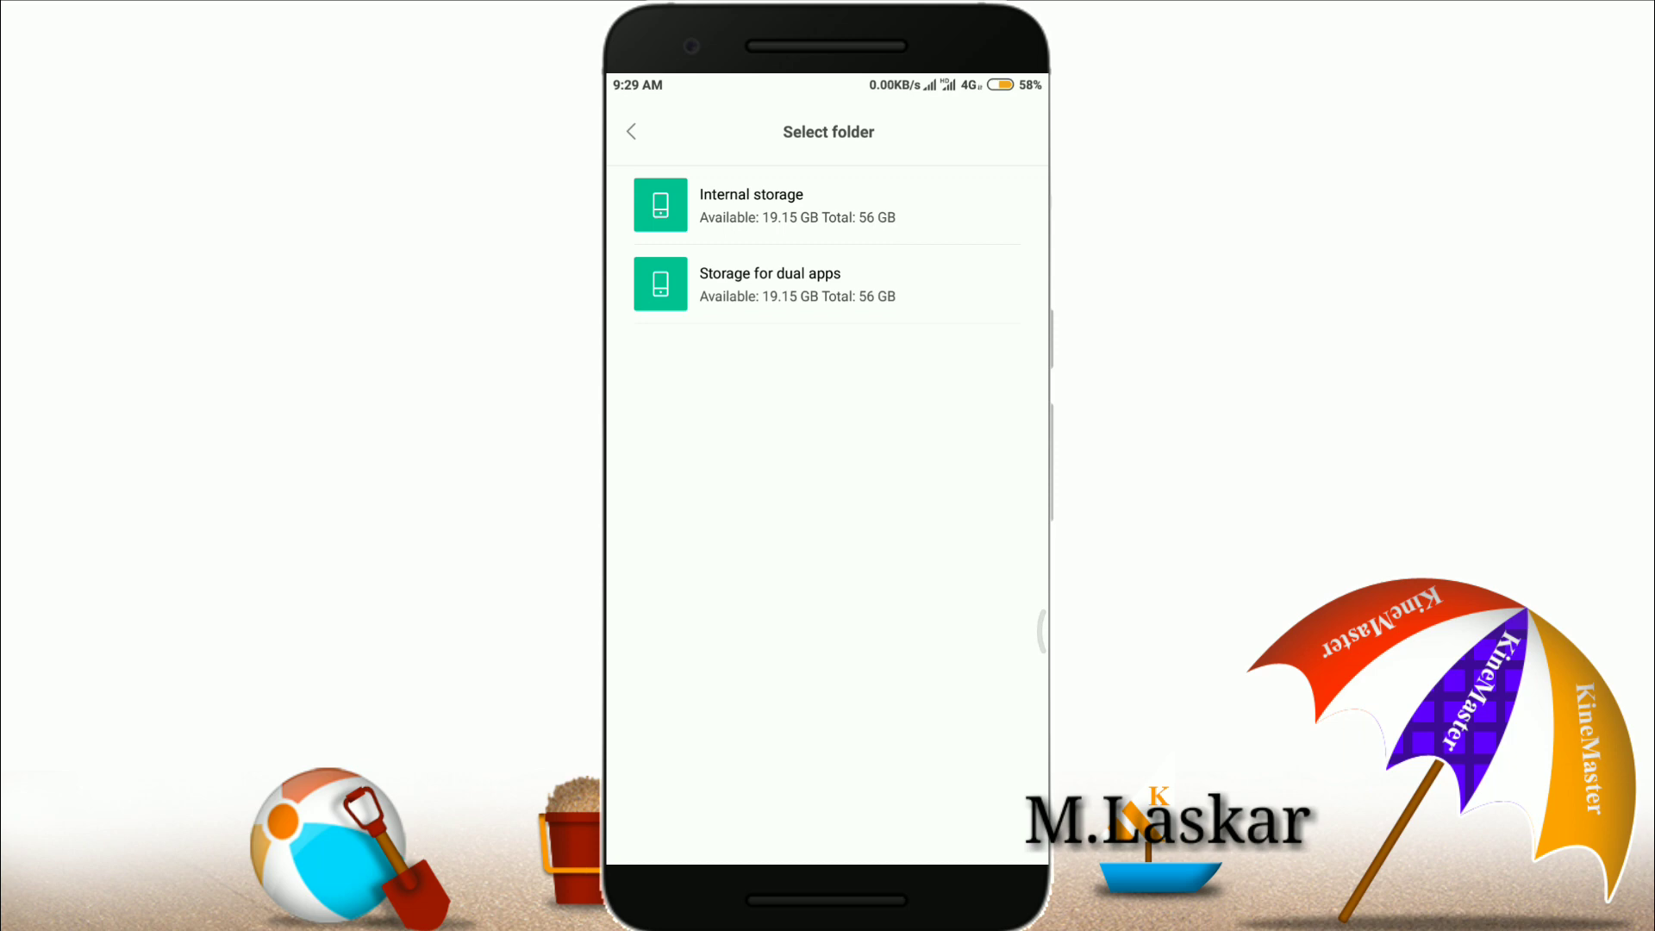
{"action": "left_click", "coordinate": [938, 198]}
{"action": "scroll", "coordinate": [827, 493], "scroll_direction": "down", "scroll_amount": 10}
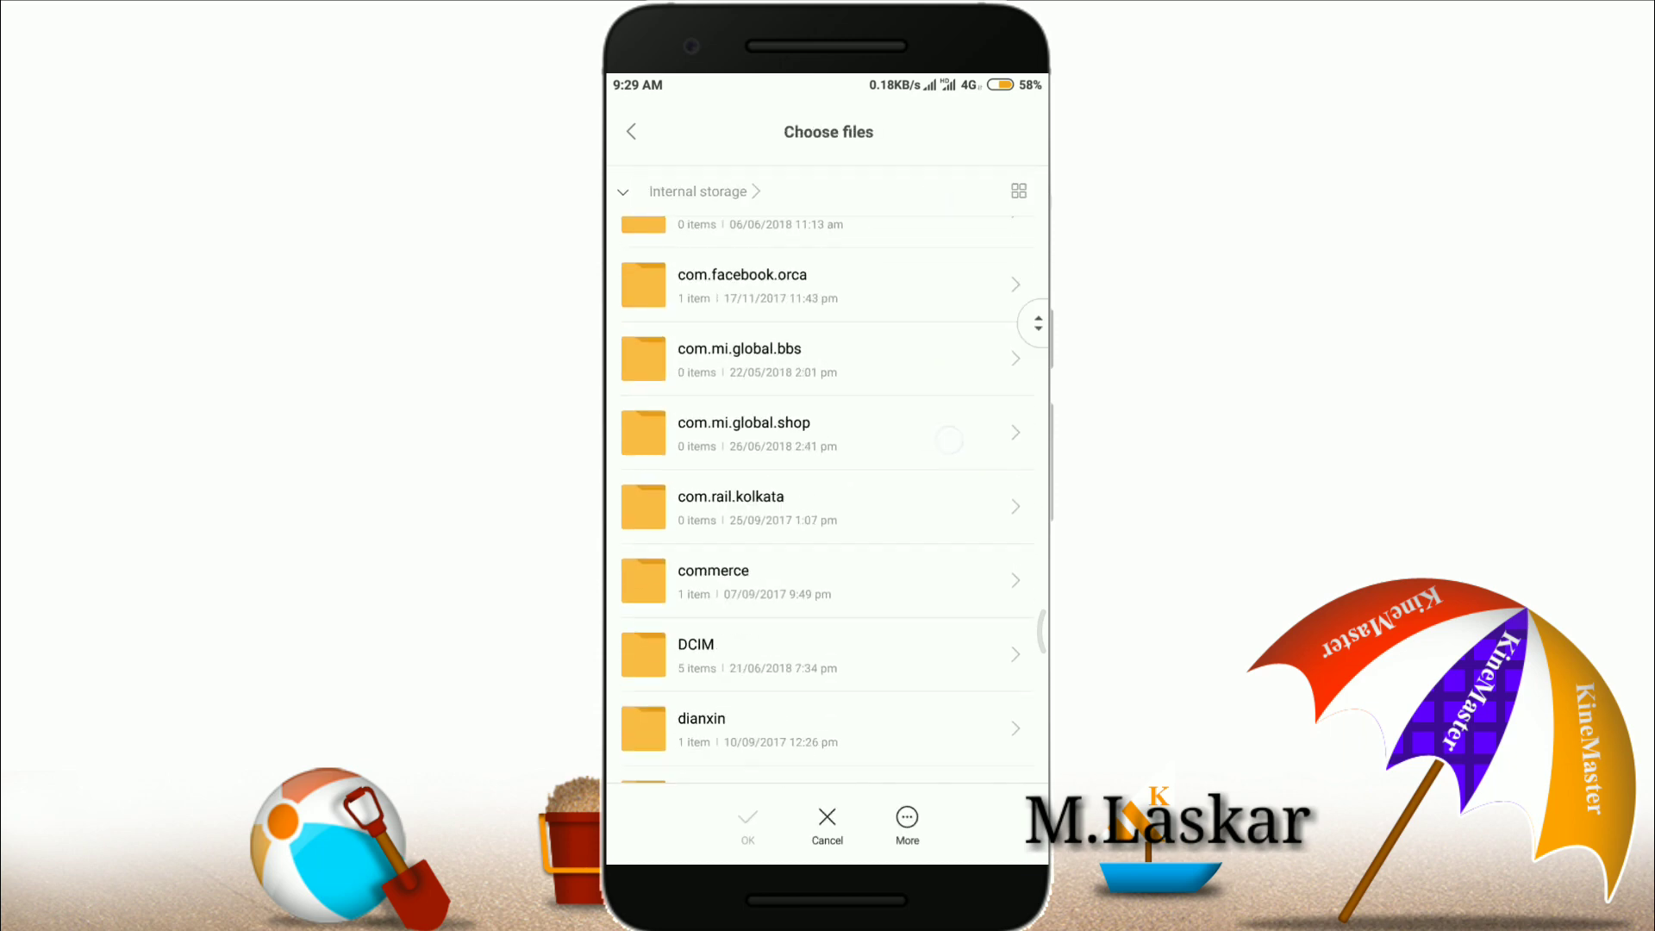
{"action": "scroll", "coordinate": [827, 492], "scroll_direction": "down", "scroll_amount": 8}
{"action": "scroll", "coordinate": [828, 492], "scroll_direction": "down", "scroll_amount": 3}
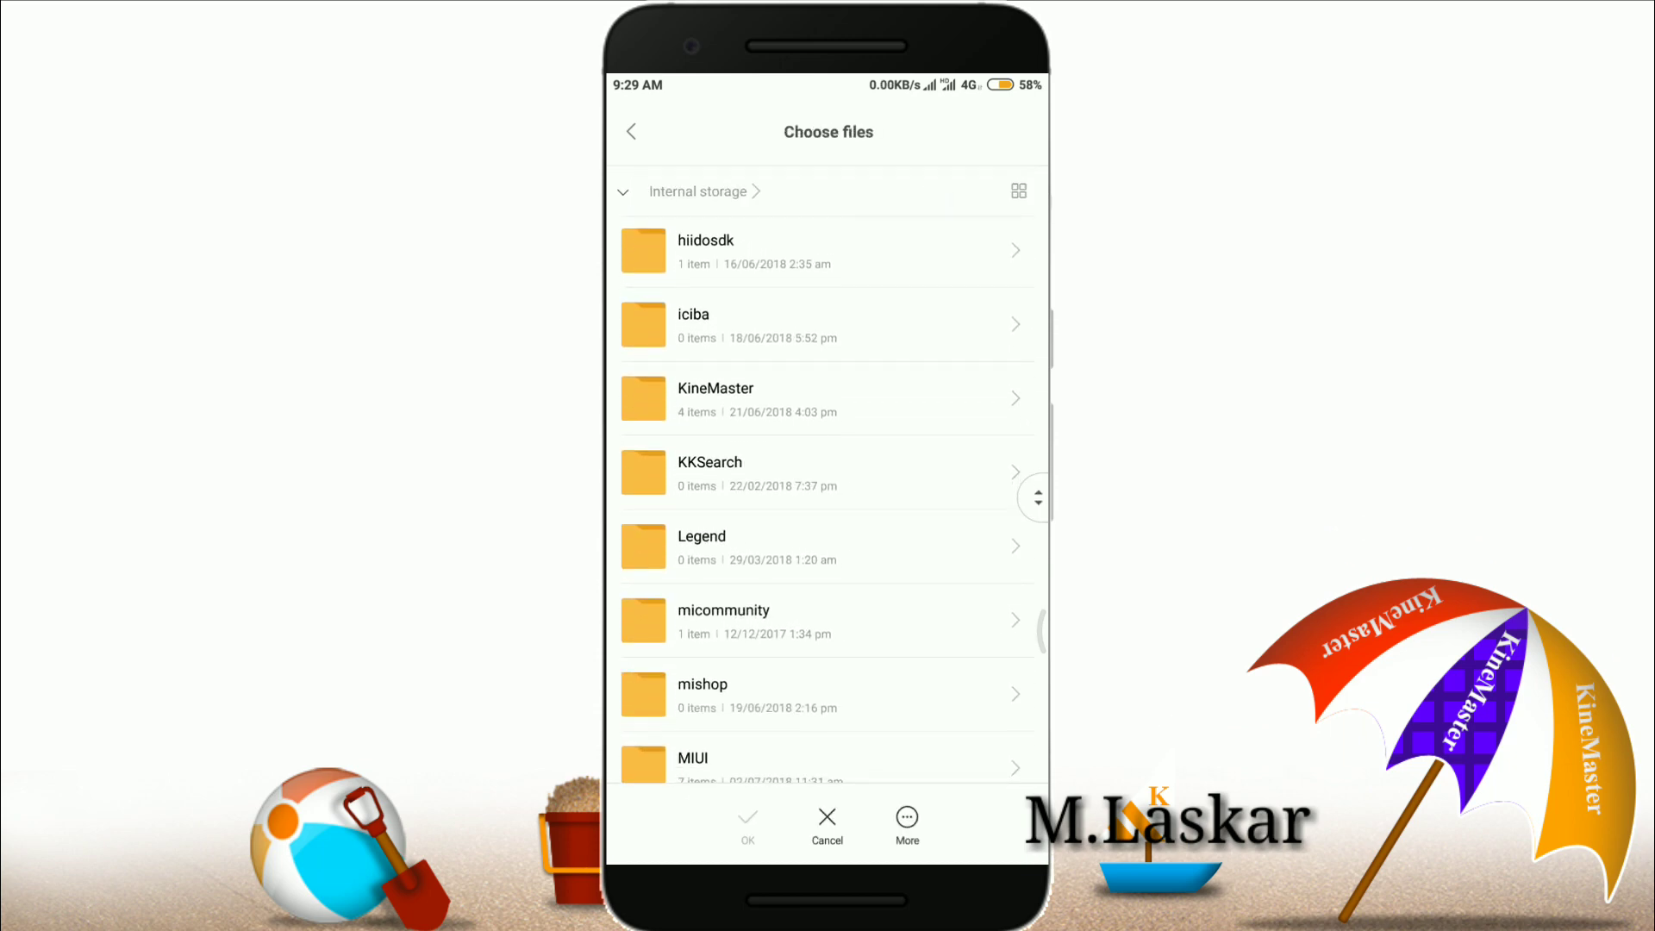
{"action": "key", "text": "Escape"}
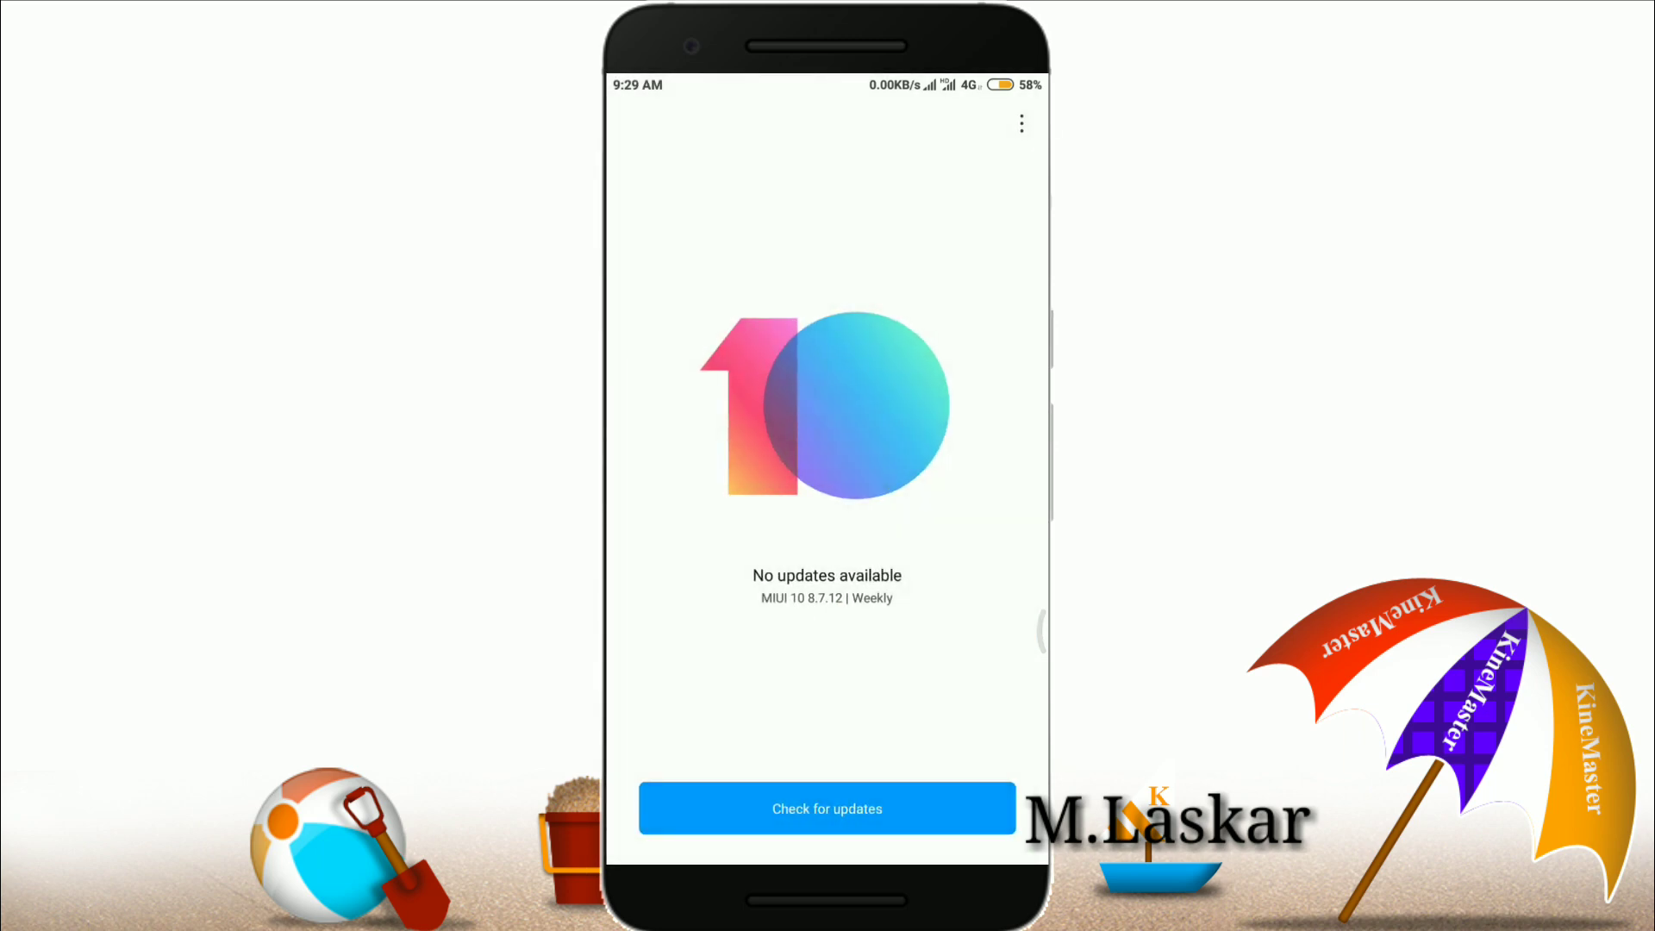